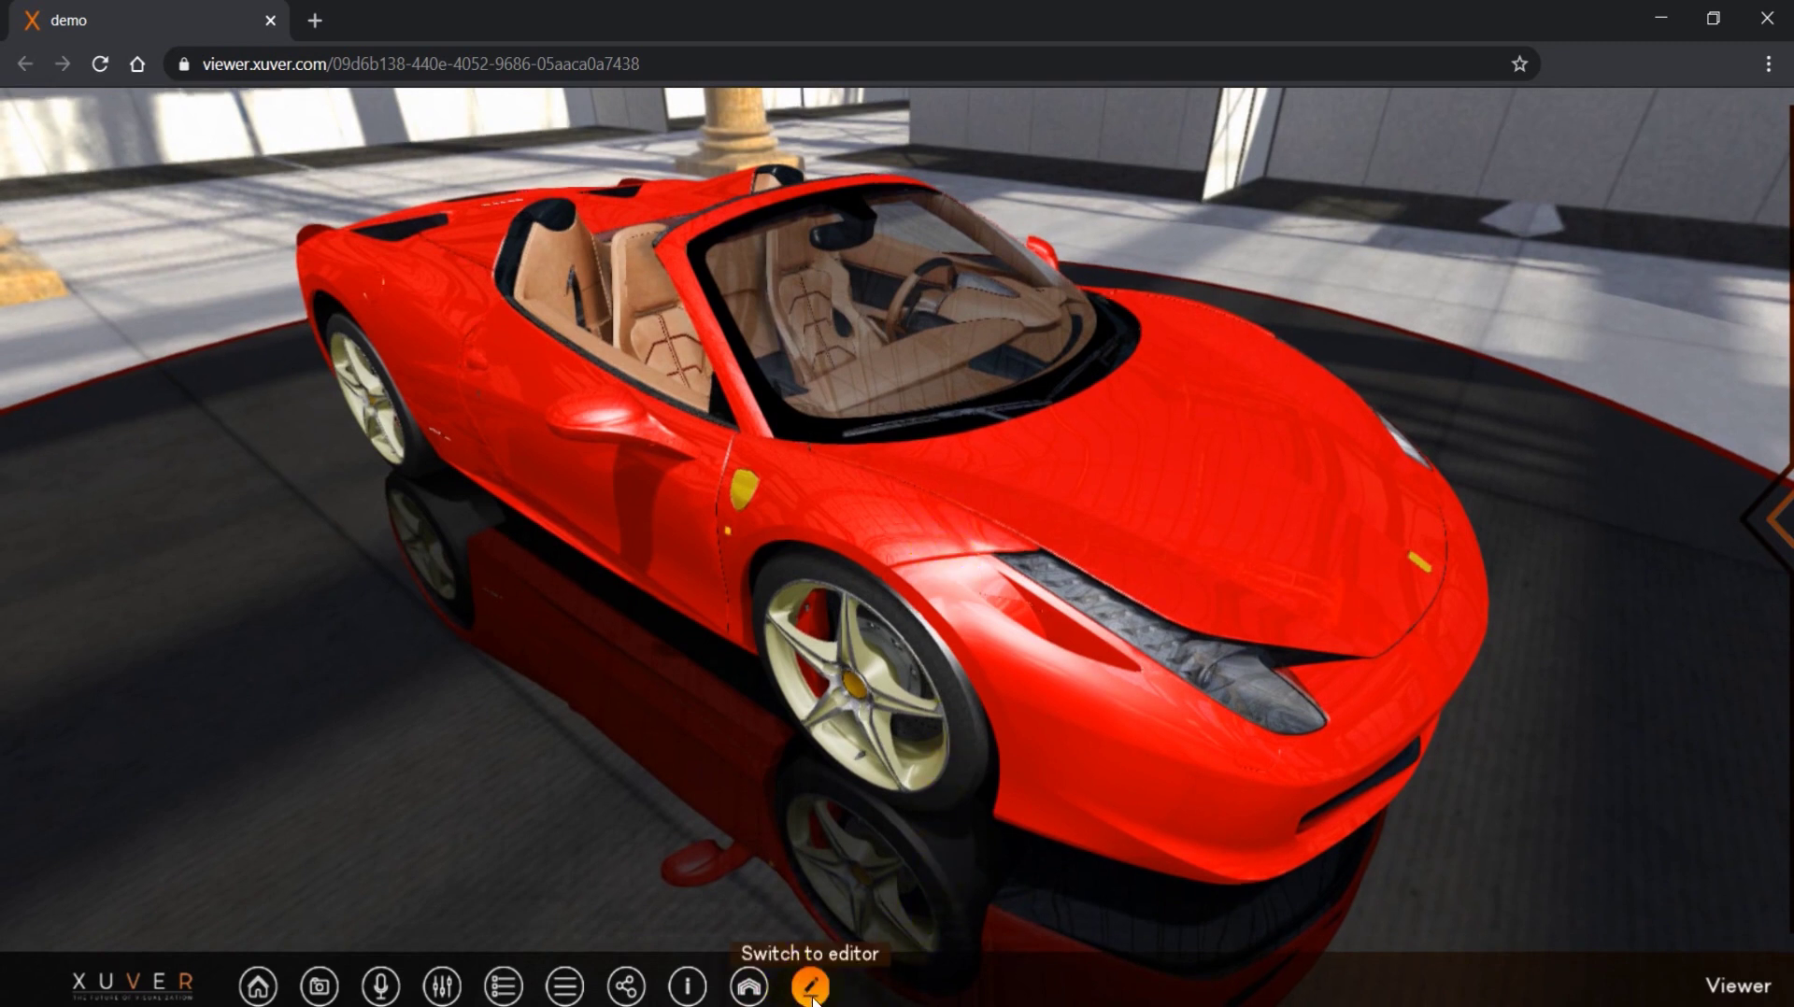
Switch from the viewer to the editor and set the sun intensity to 76.48.
click(812, 992)
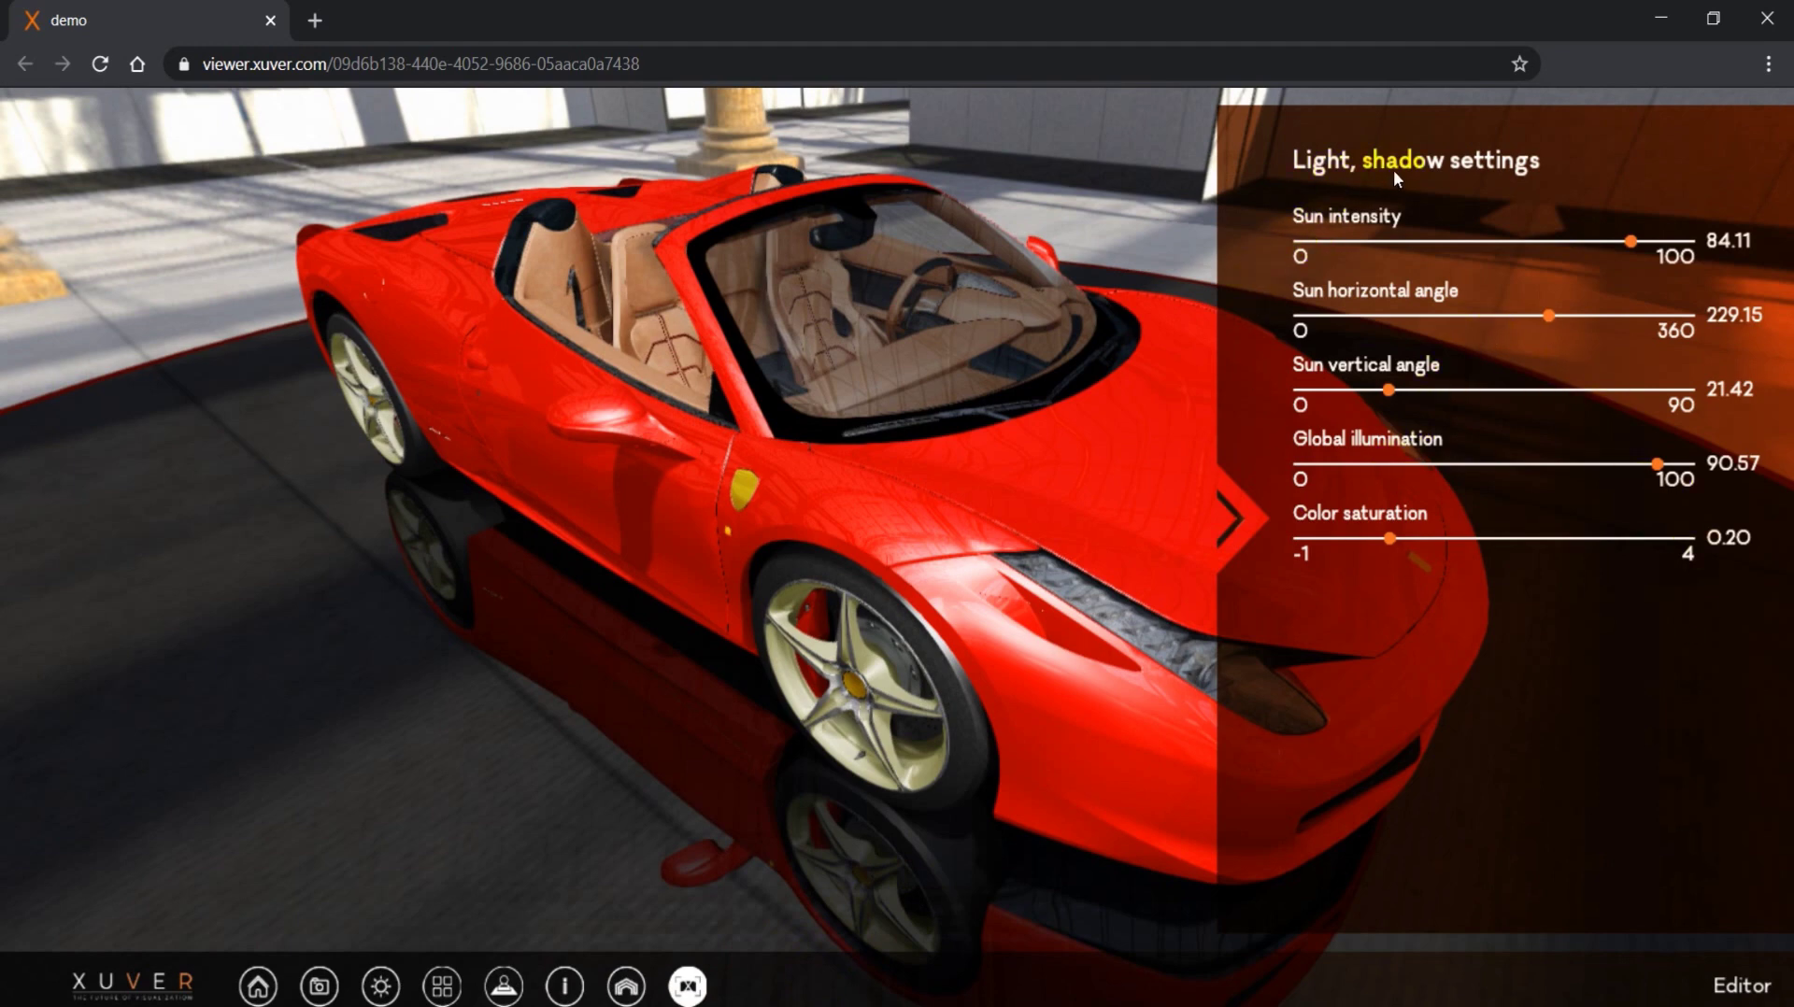
drag(1025, 564, 1043, 595)
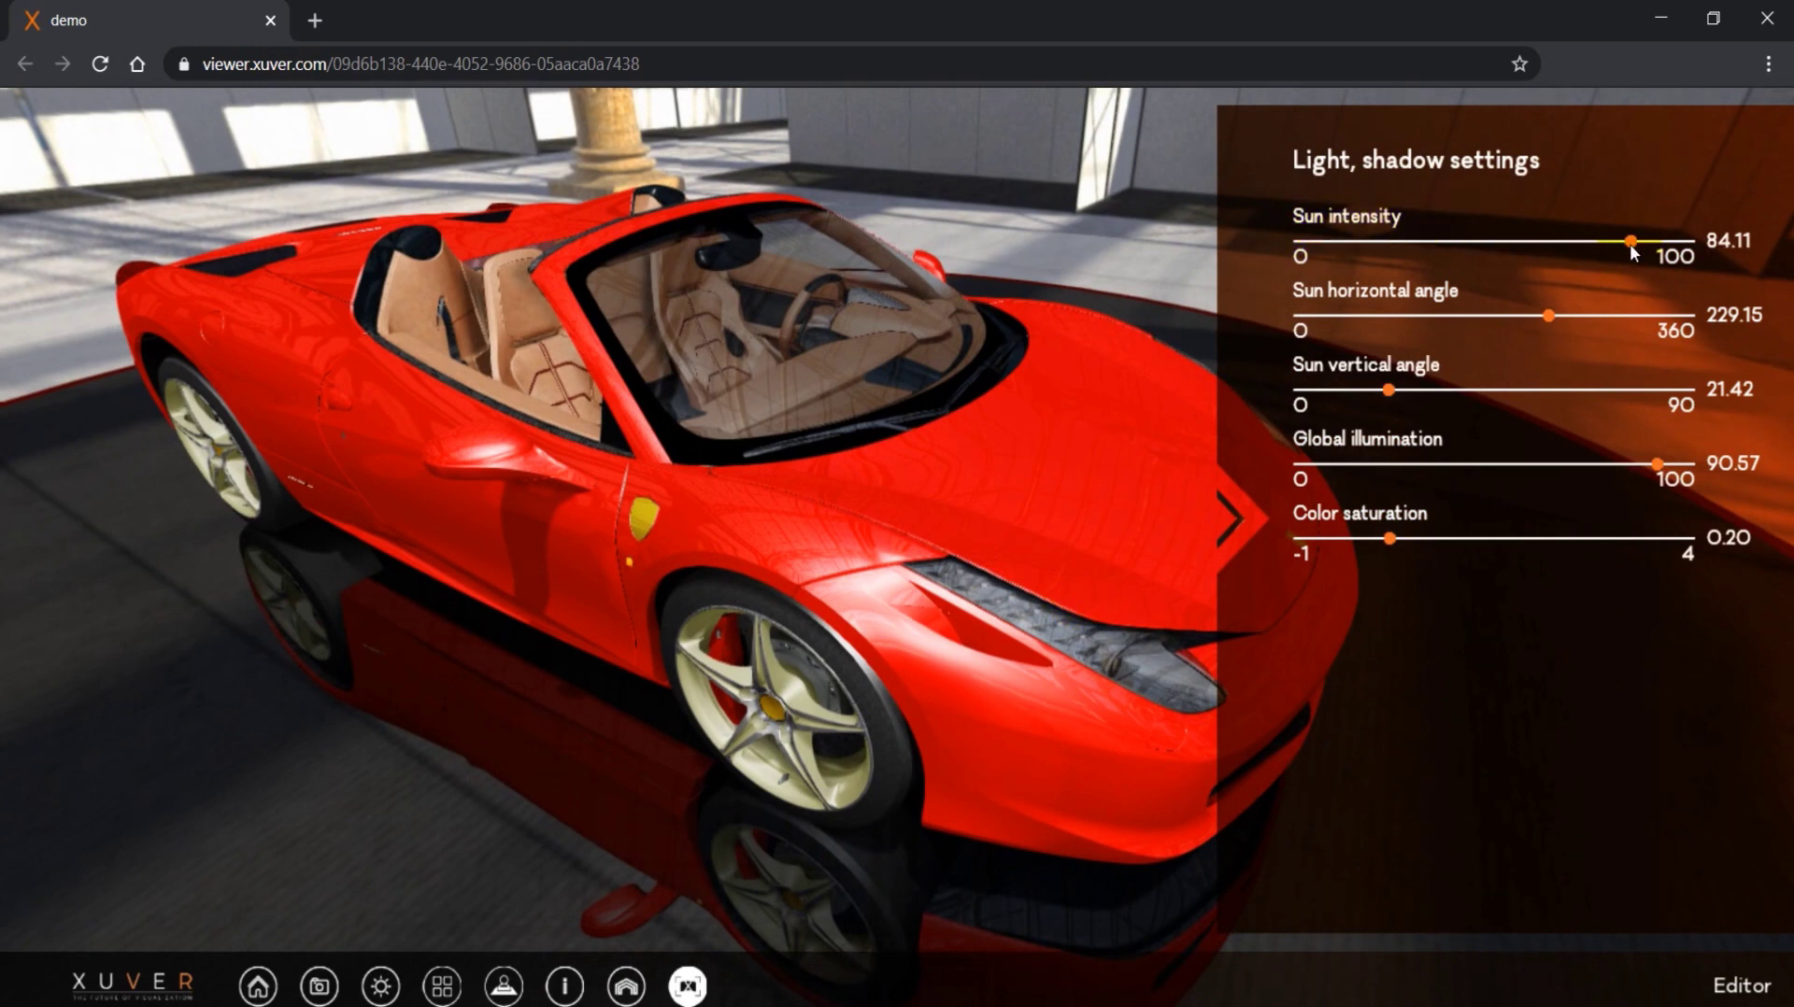
drag(1627, 243, 1600, 268)
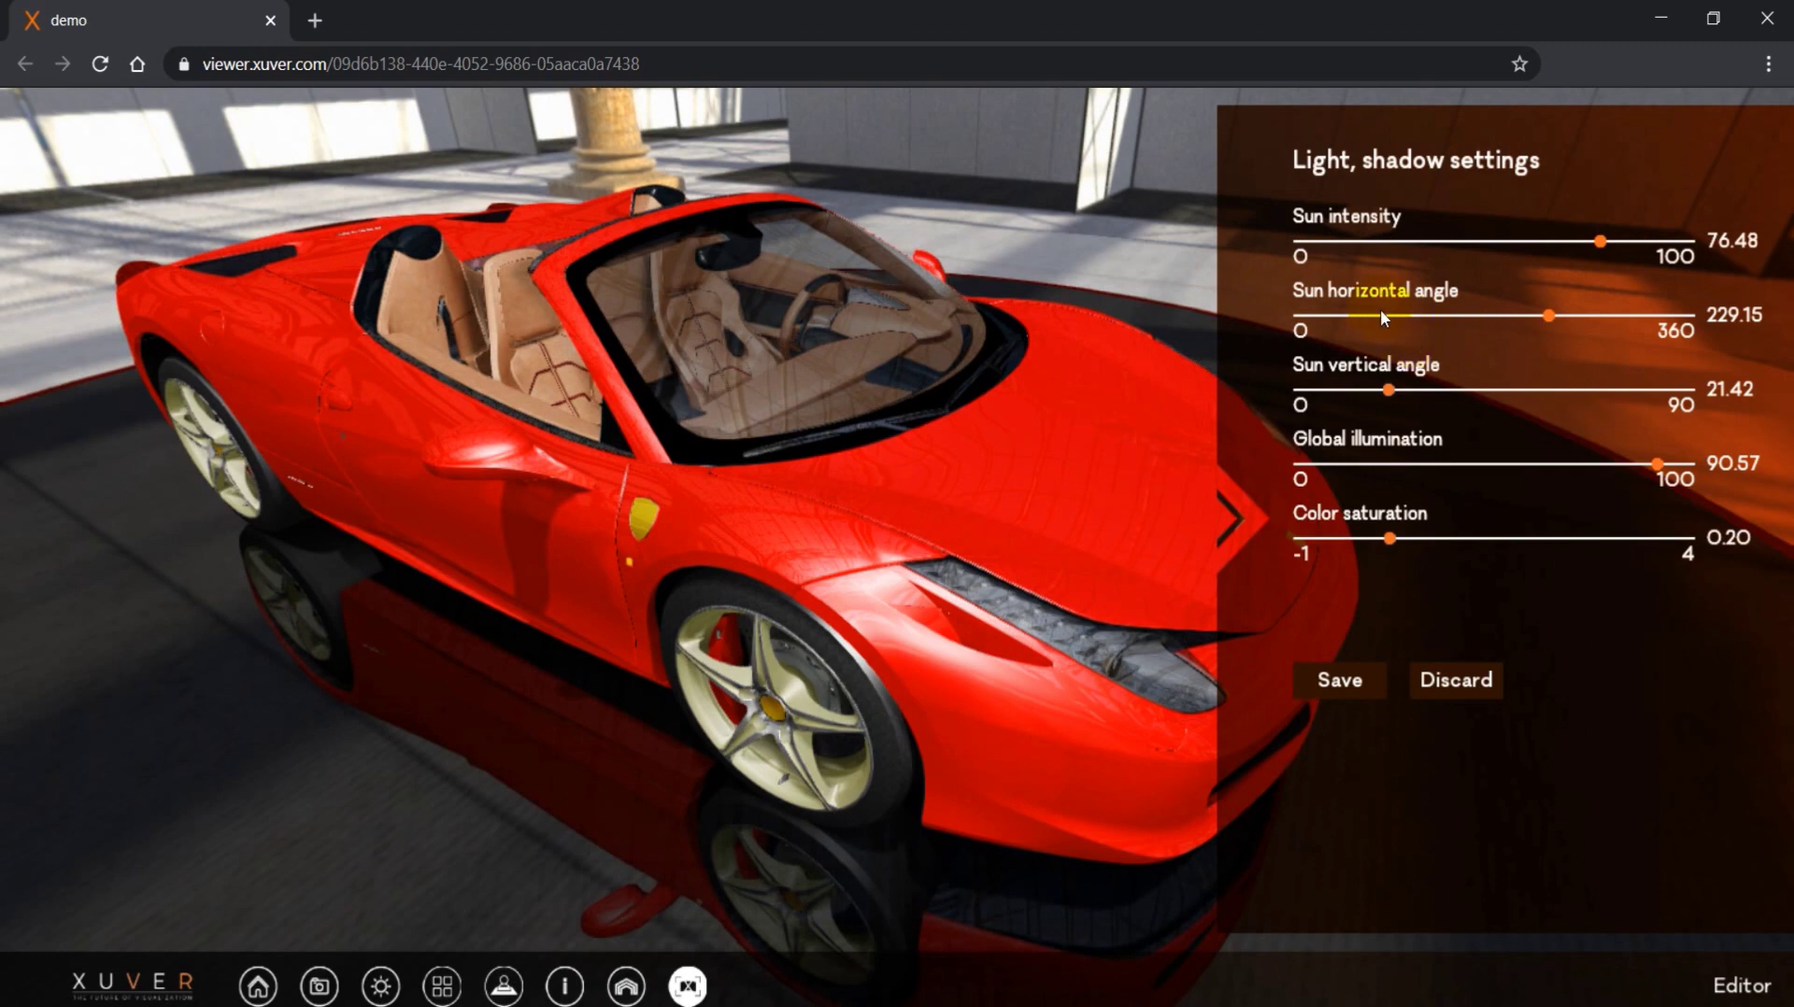
Set the sun's horizontal angle to 257.56 and its vertical angle to 25.71.
mouse_move(894, 567)
mouse_down()
mouse_move(842, 564)
mouse_move(853, 530)
mouse_move(879, 537)
mouse_up()
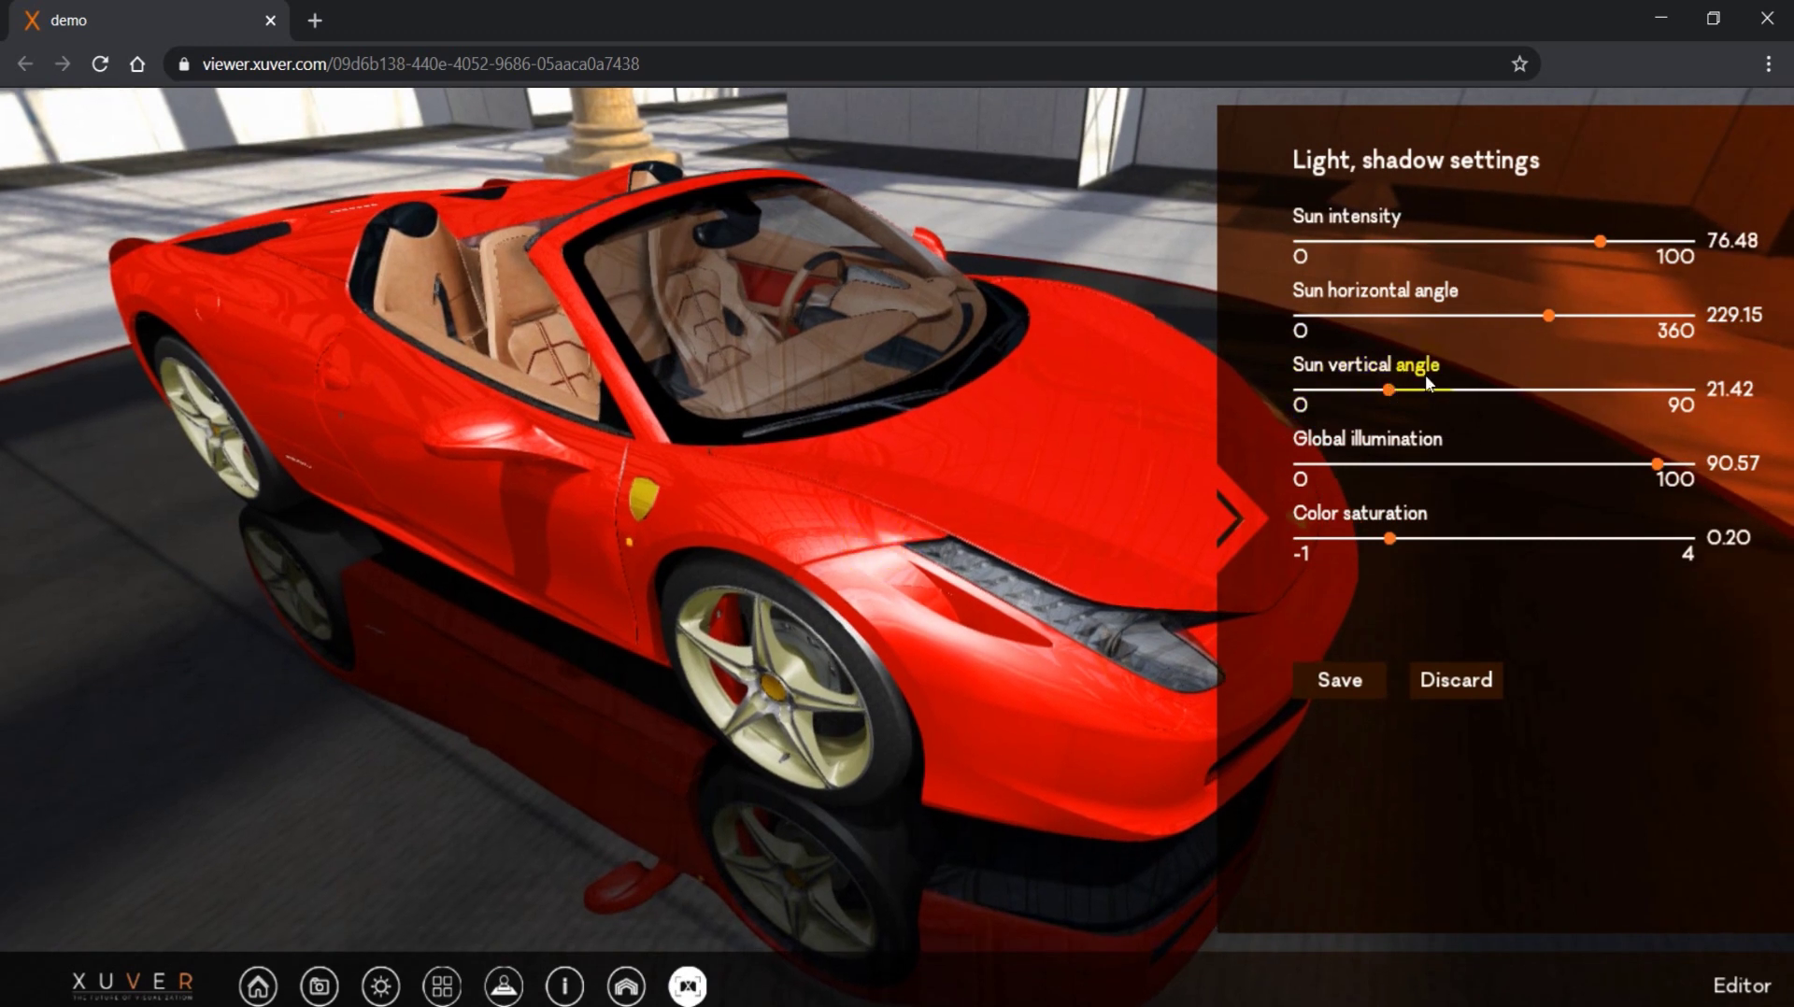
mouse_move(1552, 316)
mouse_down()
mouse_move(1626, 319)
mouse_move(1582, 315)
mouse_up()
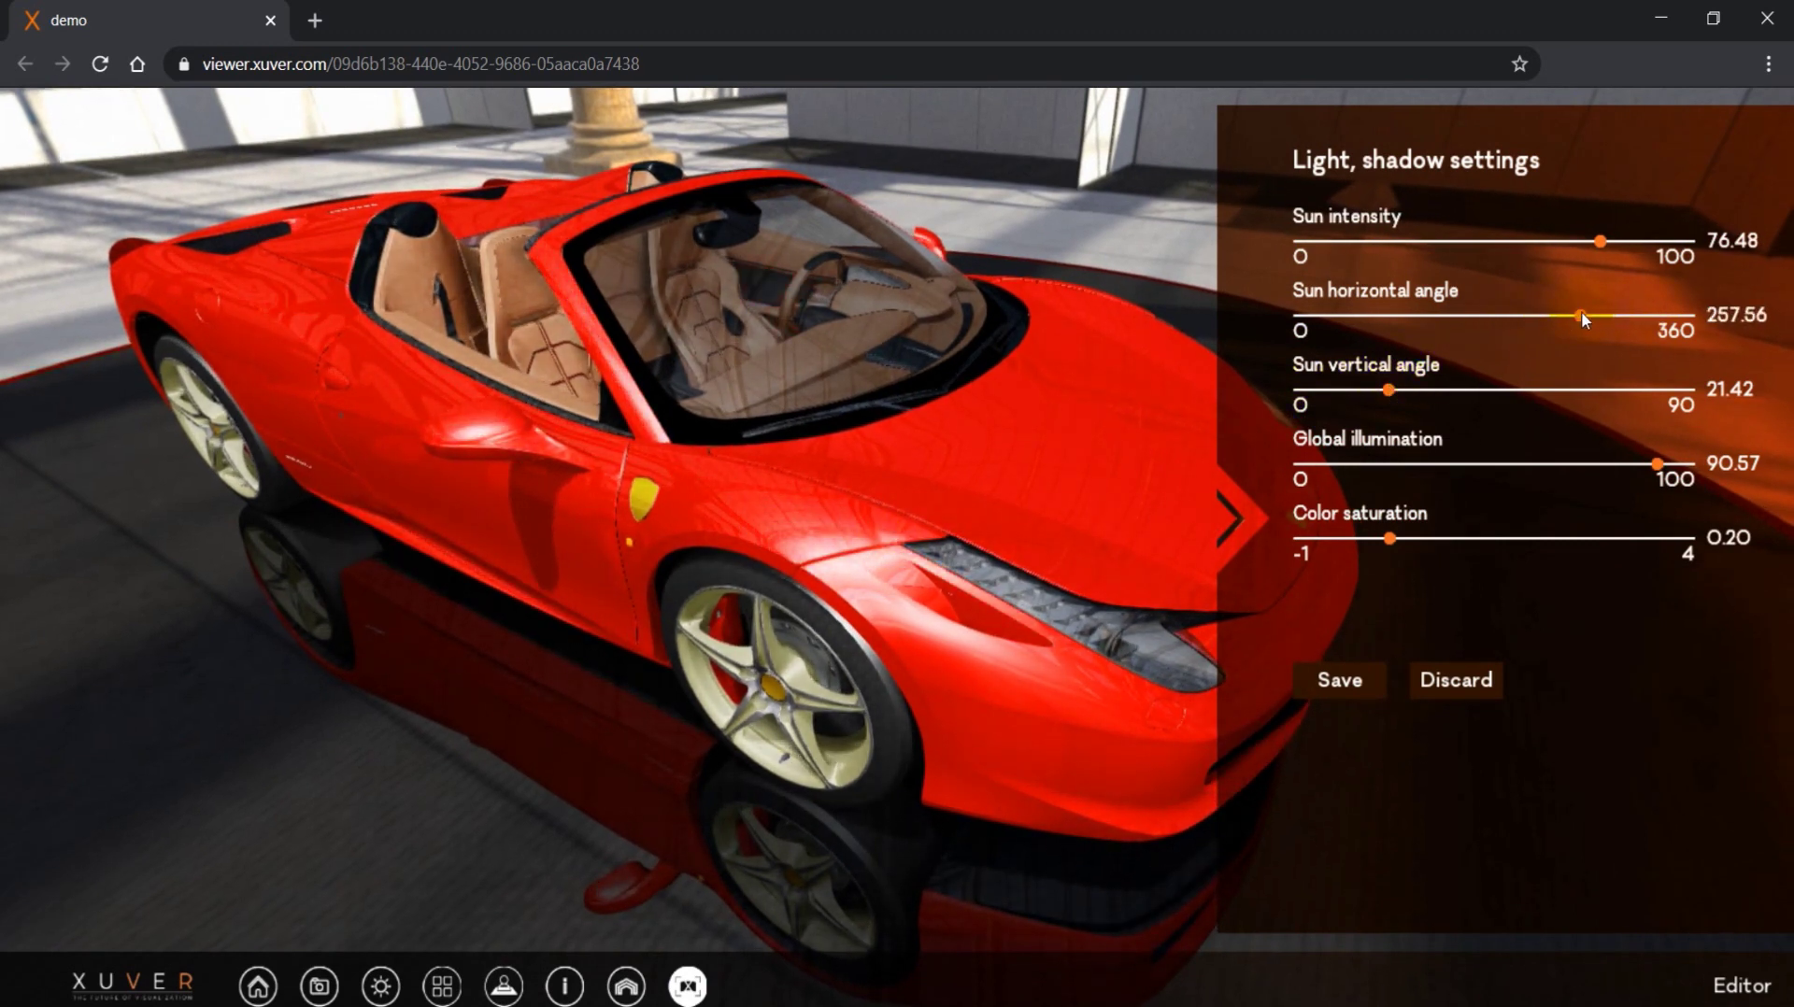
mouse_move(1391, 390)
mouse_down()
mouse_move(1451, 392)
mouse_move(1400, 391)
mouse_up()
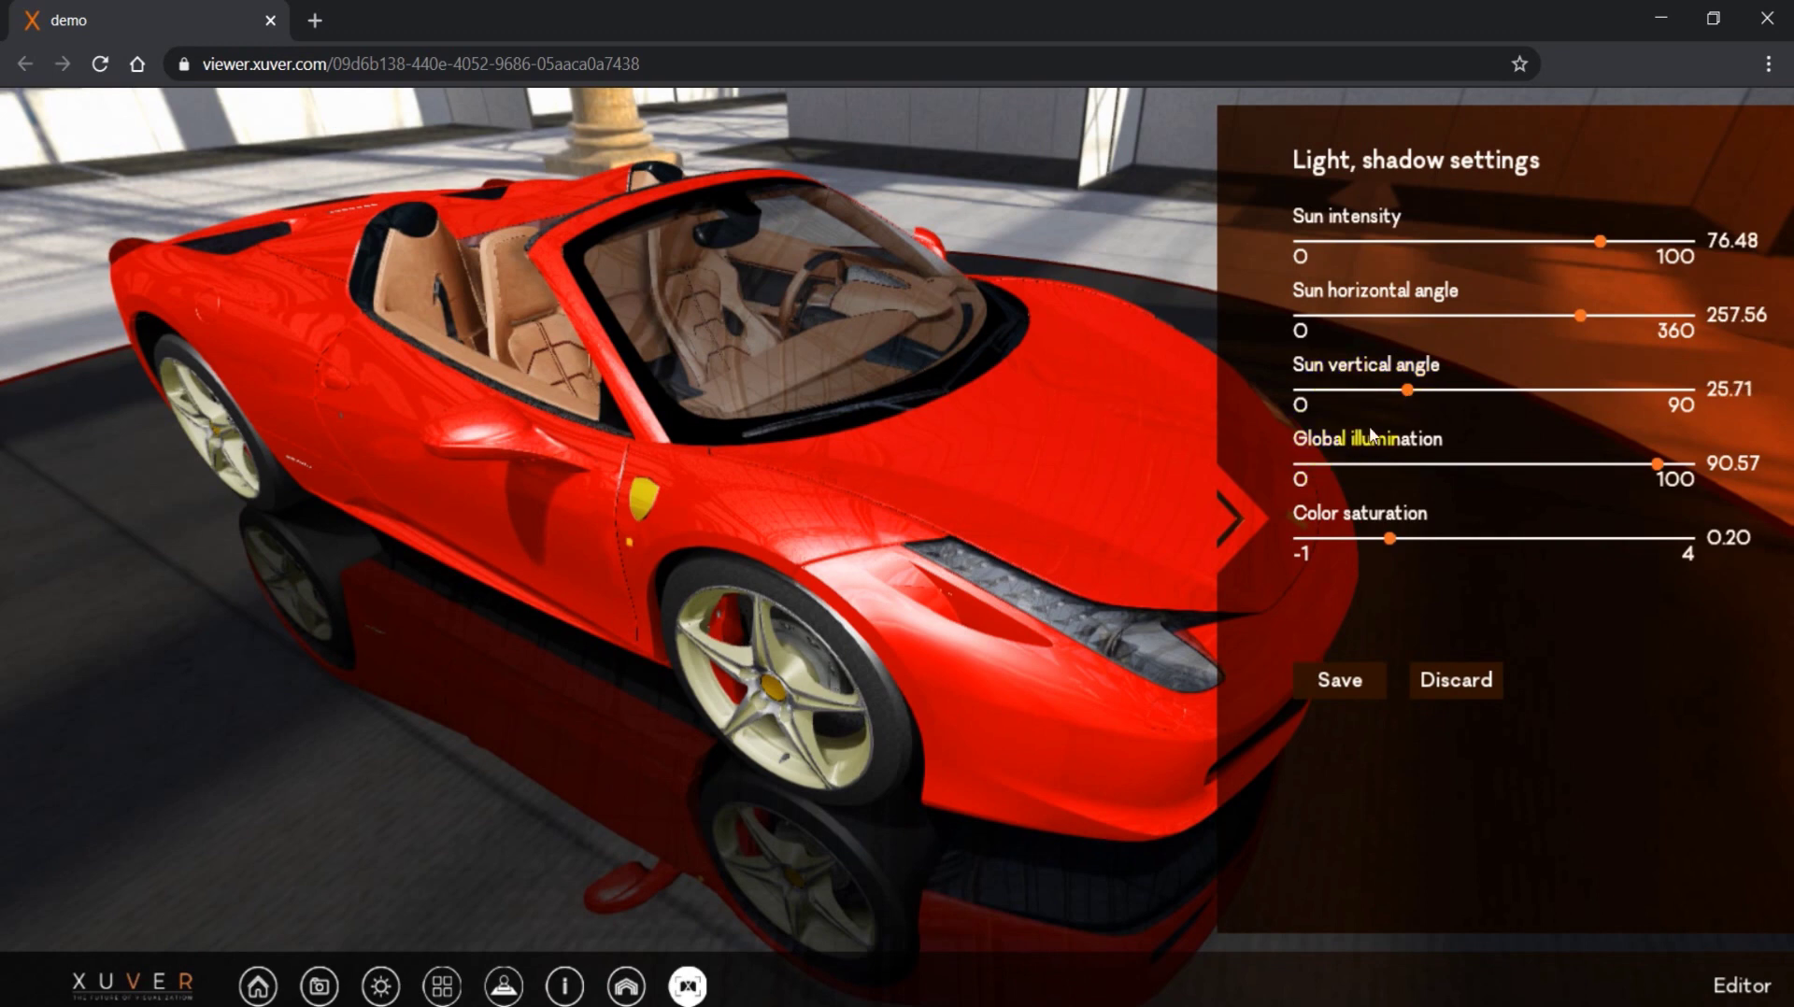
Set global illumination to 52.38 and color saturation to 0.19, save the light and shadow settings, and close them.
drag(1662, 470, 1484, 477)
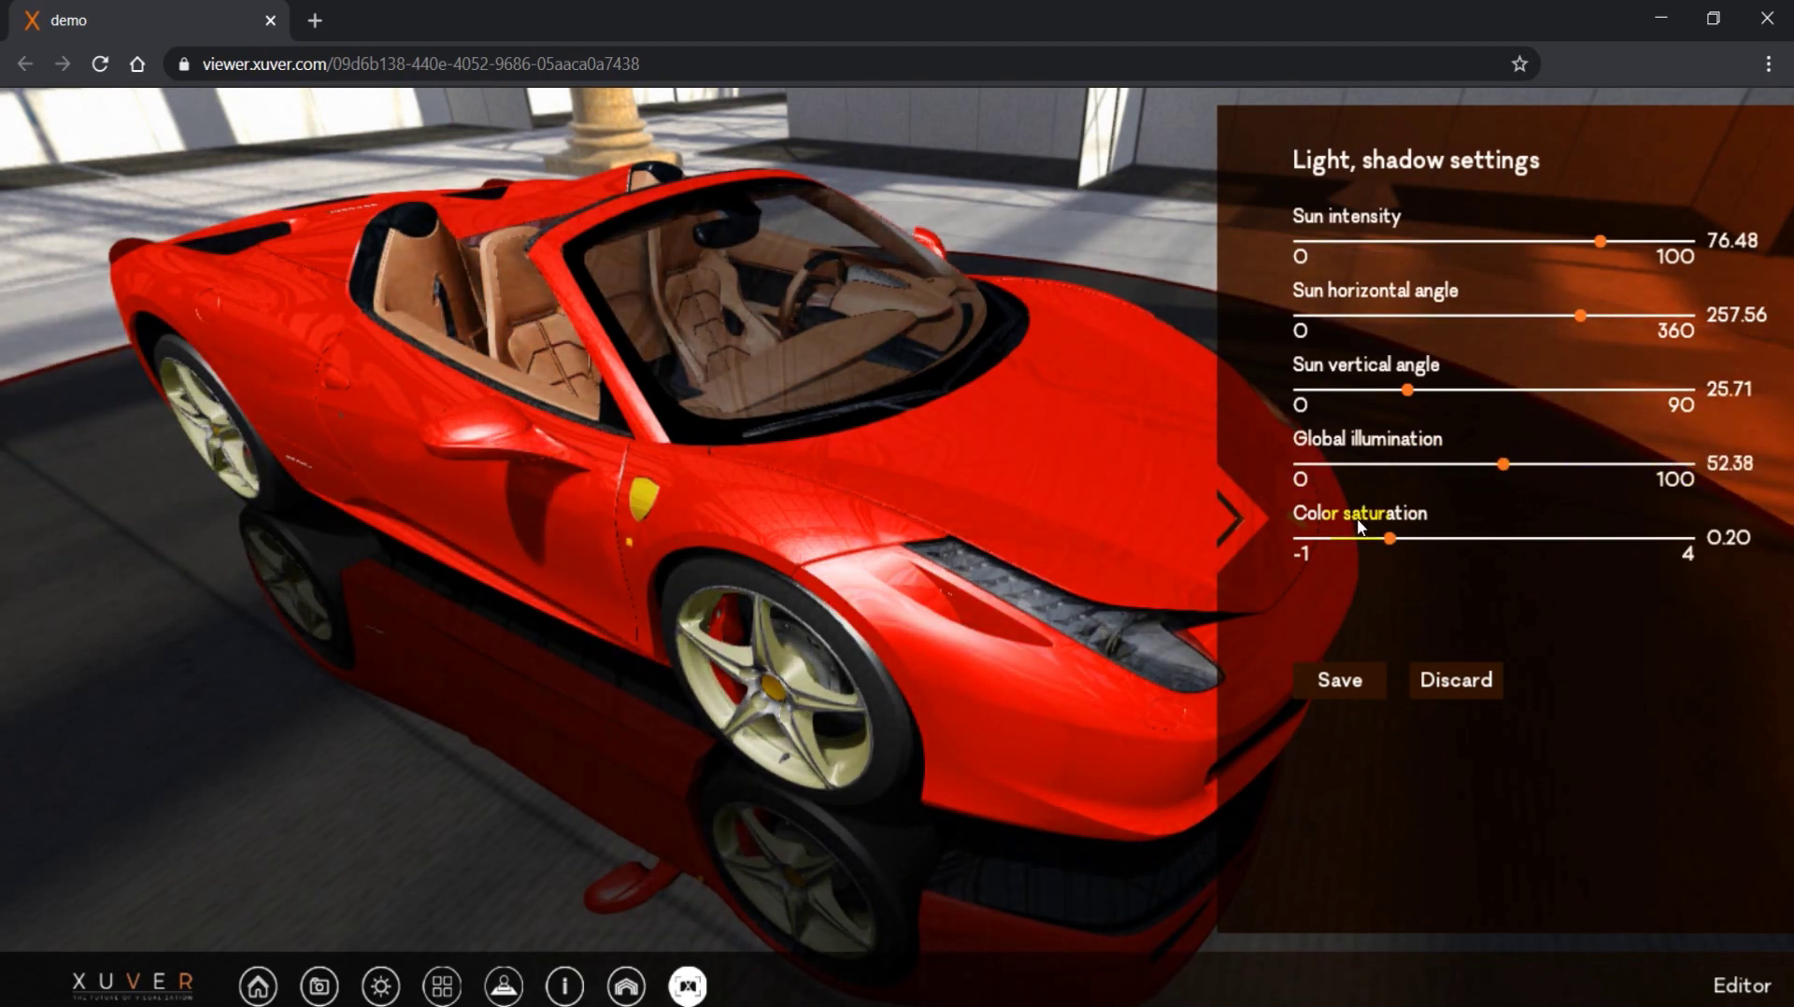
mouse_move(1392, 543)
mouse_down()
mouse_move(1277, 552)
mouse_move(1527, 579)
mouse_move(1370, 567)
mouse_move(1393, 573)
mouse_up()
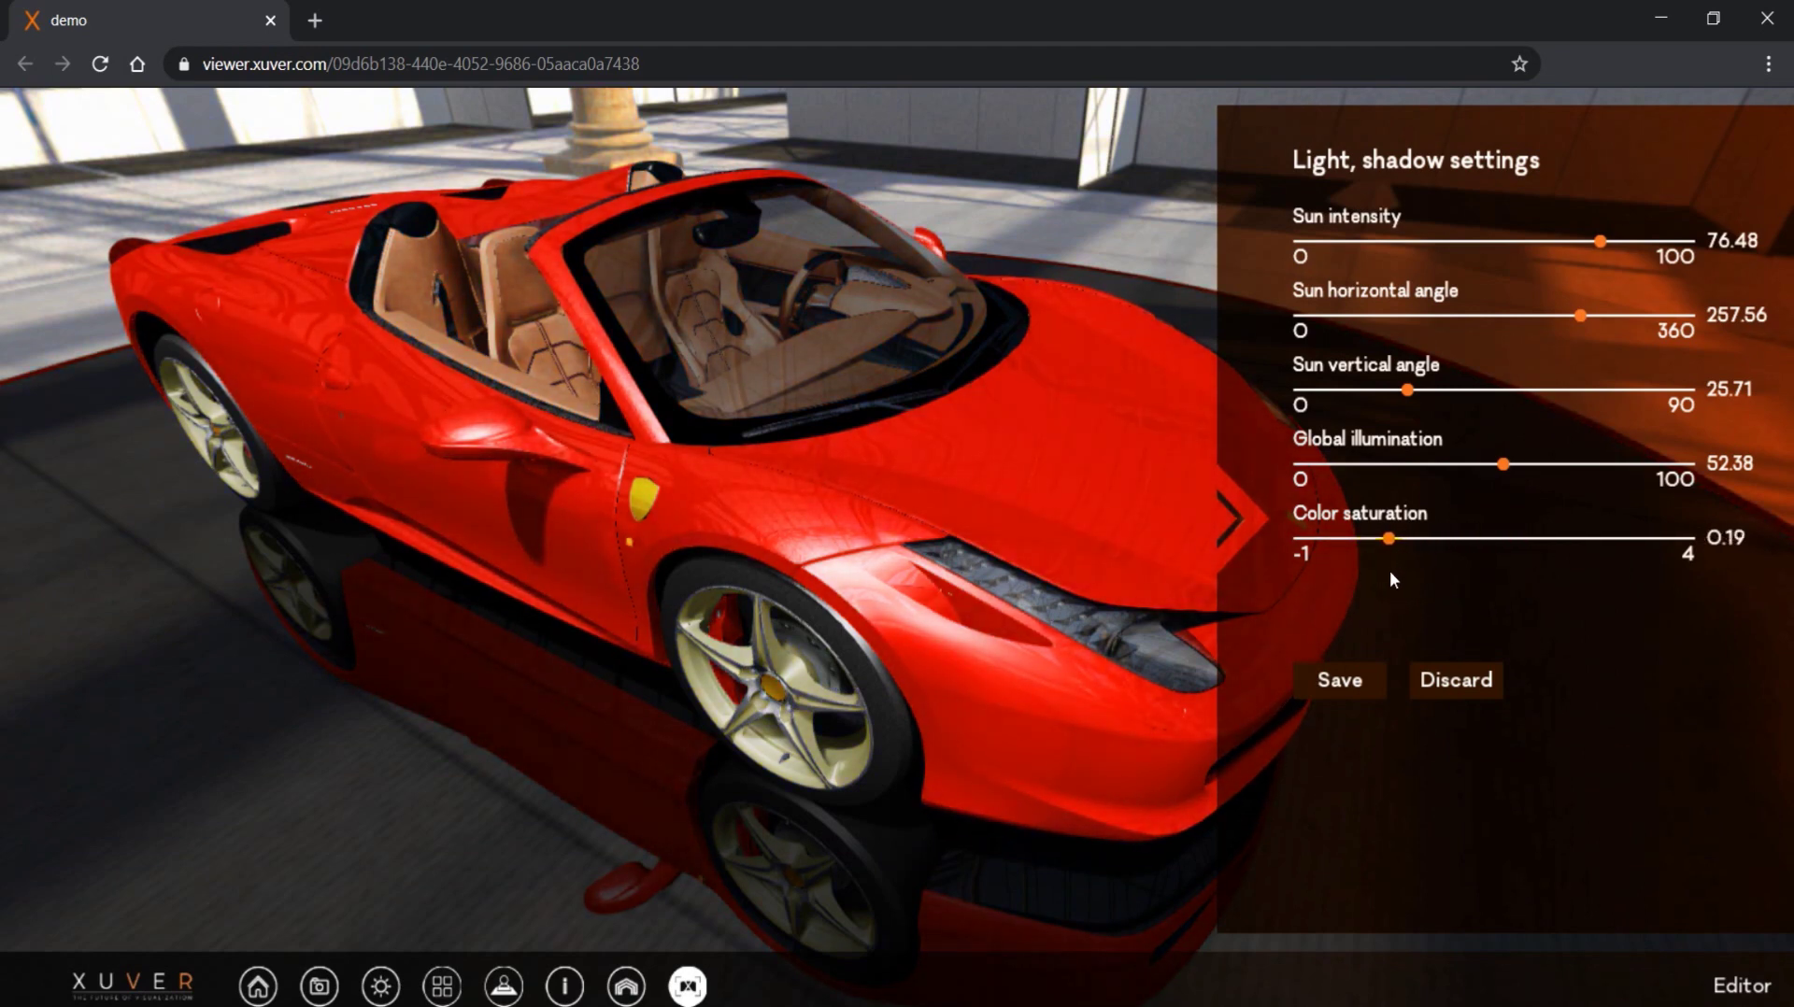
click(1353, 685)
click(1237, 526)
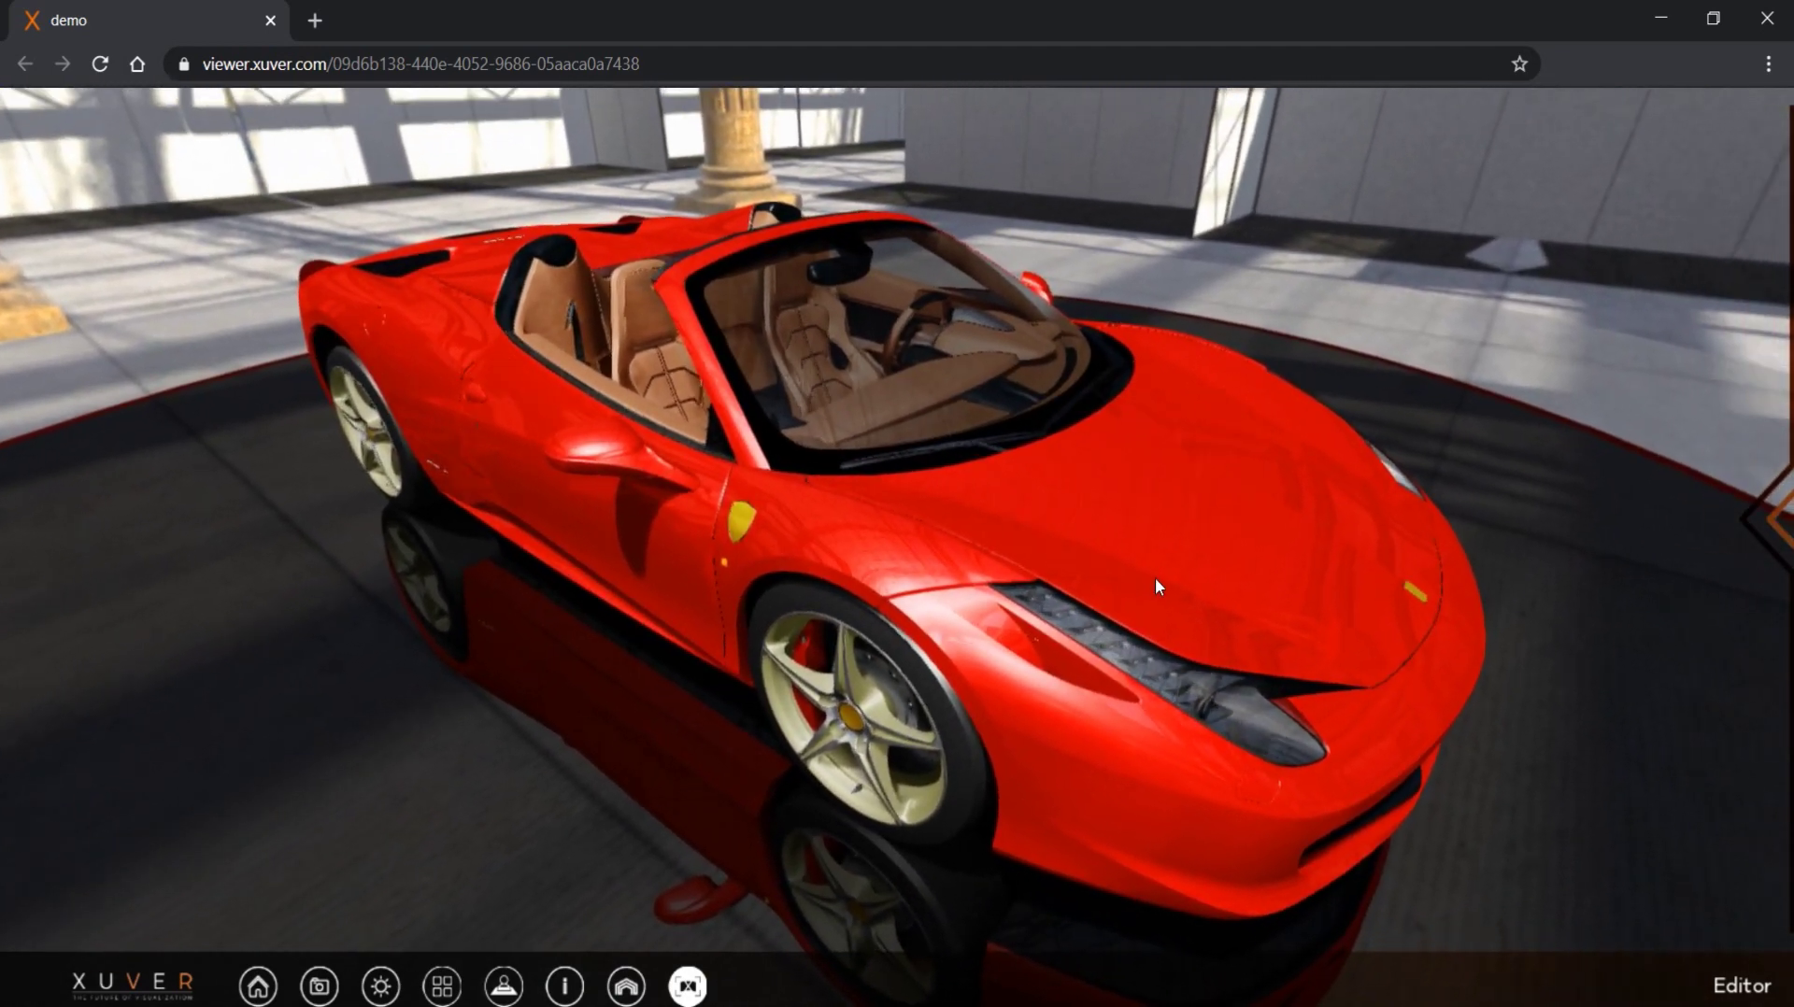
Open the material settings for the red car body and set its opacity to 1.00.
click(440, 994)
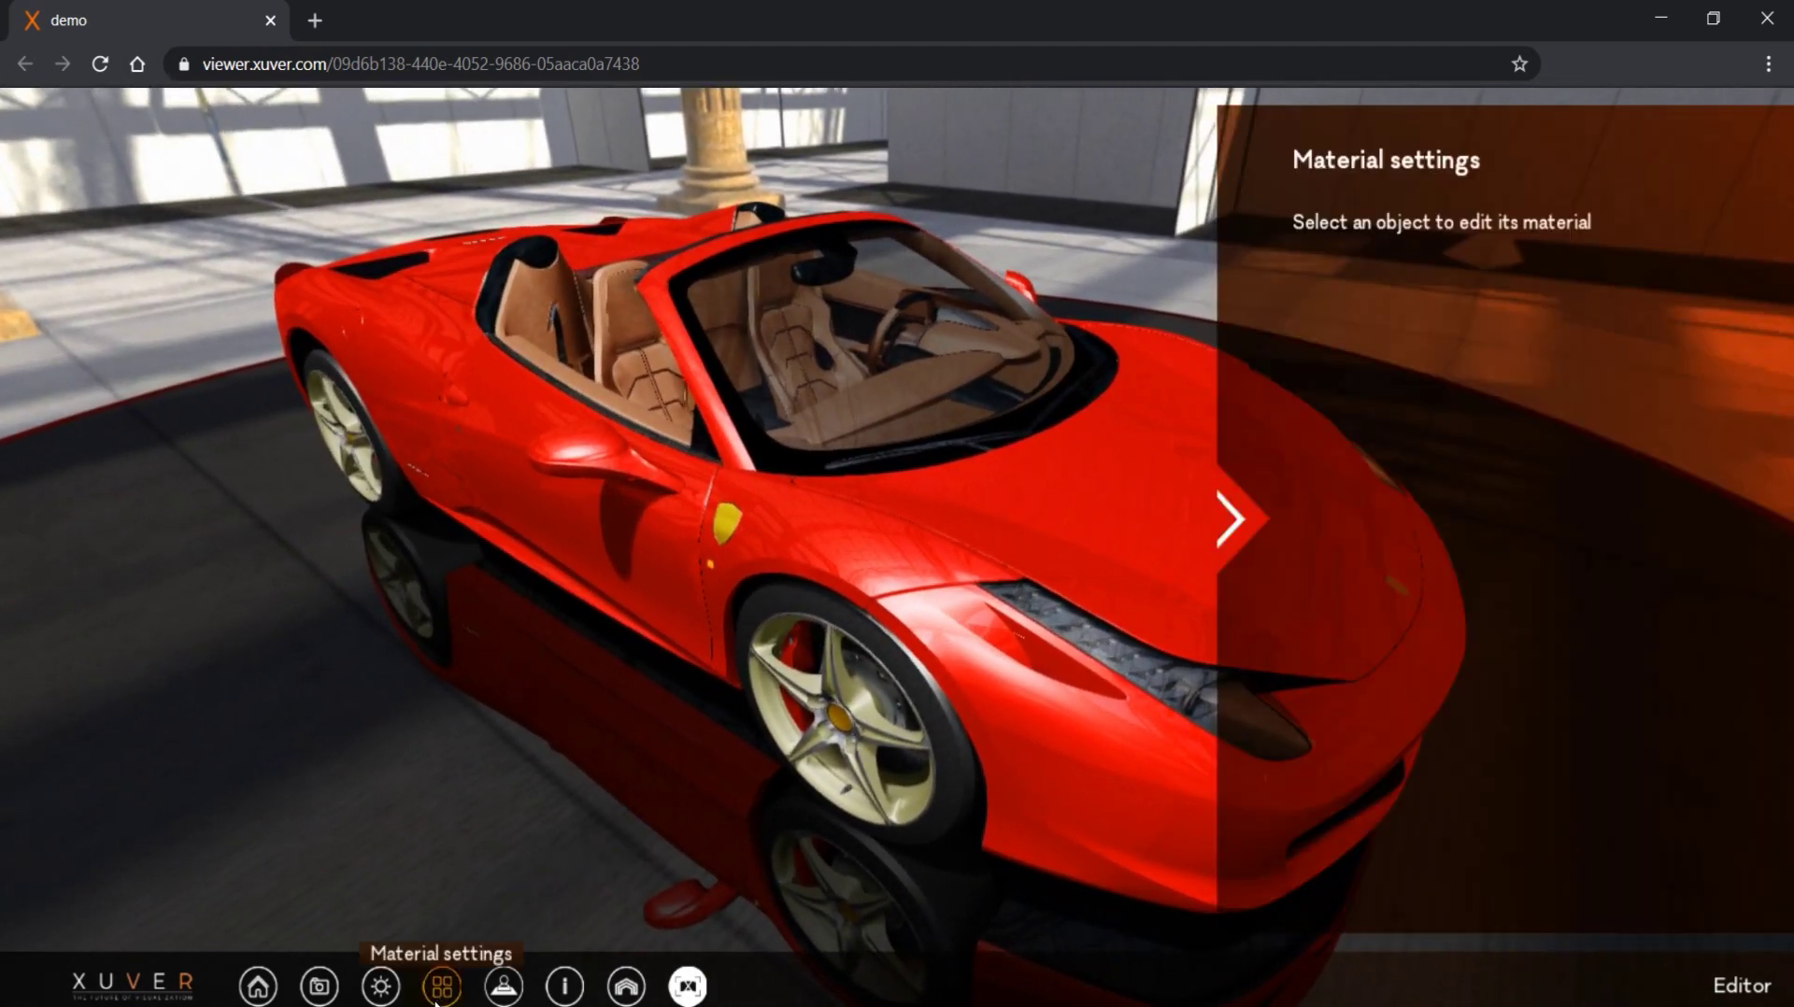
click(1017, 519)
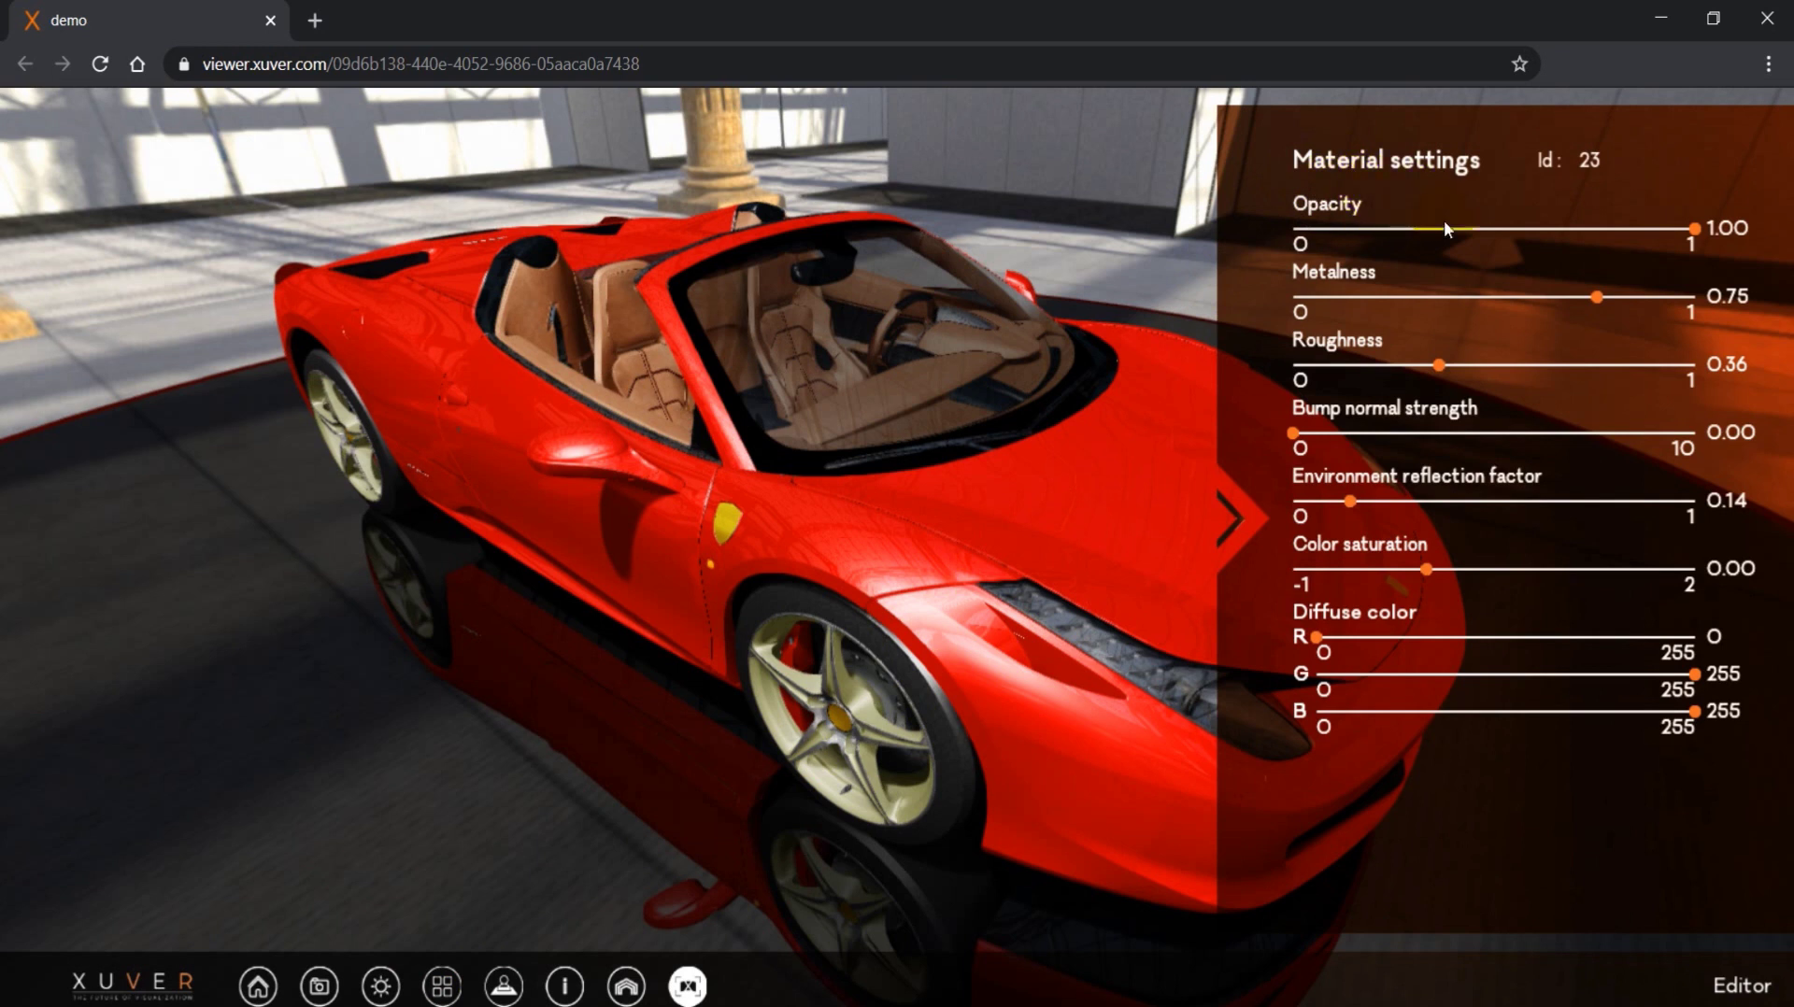
drag(1695, 228, 1708, 271)
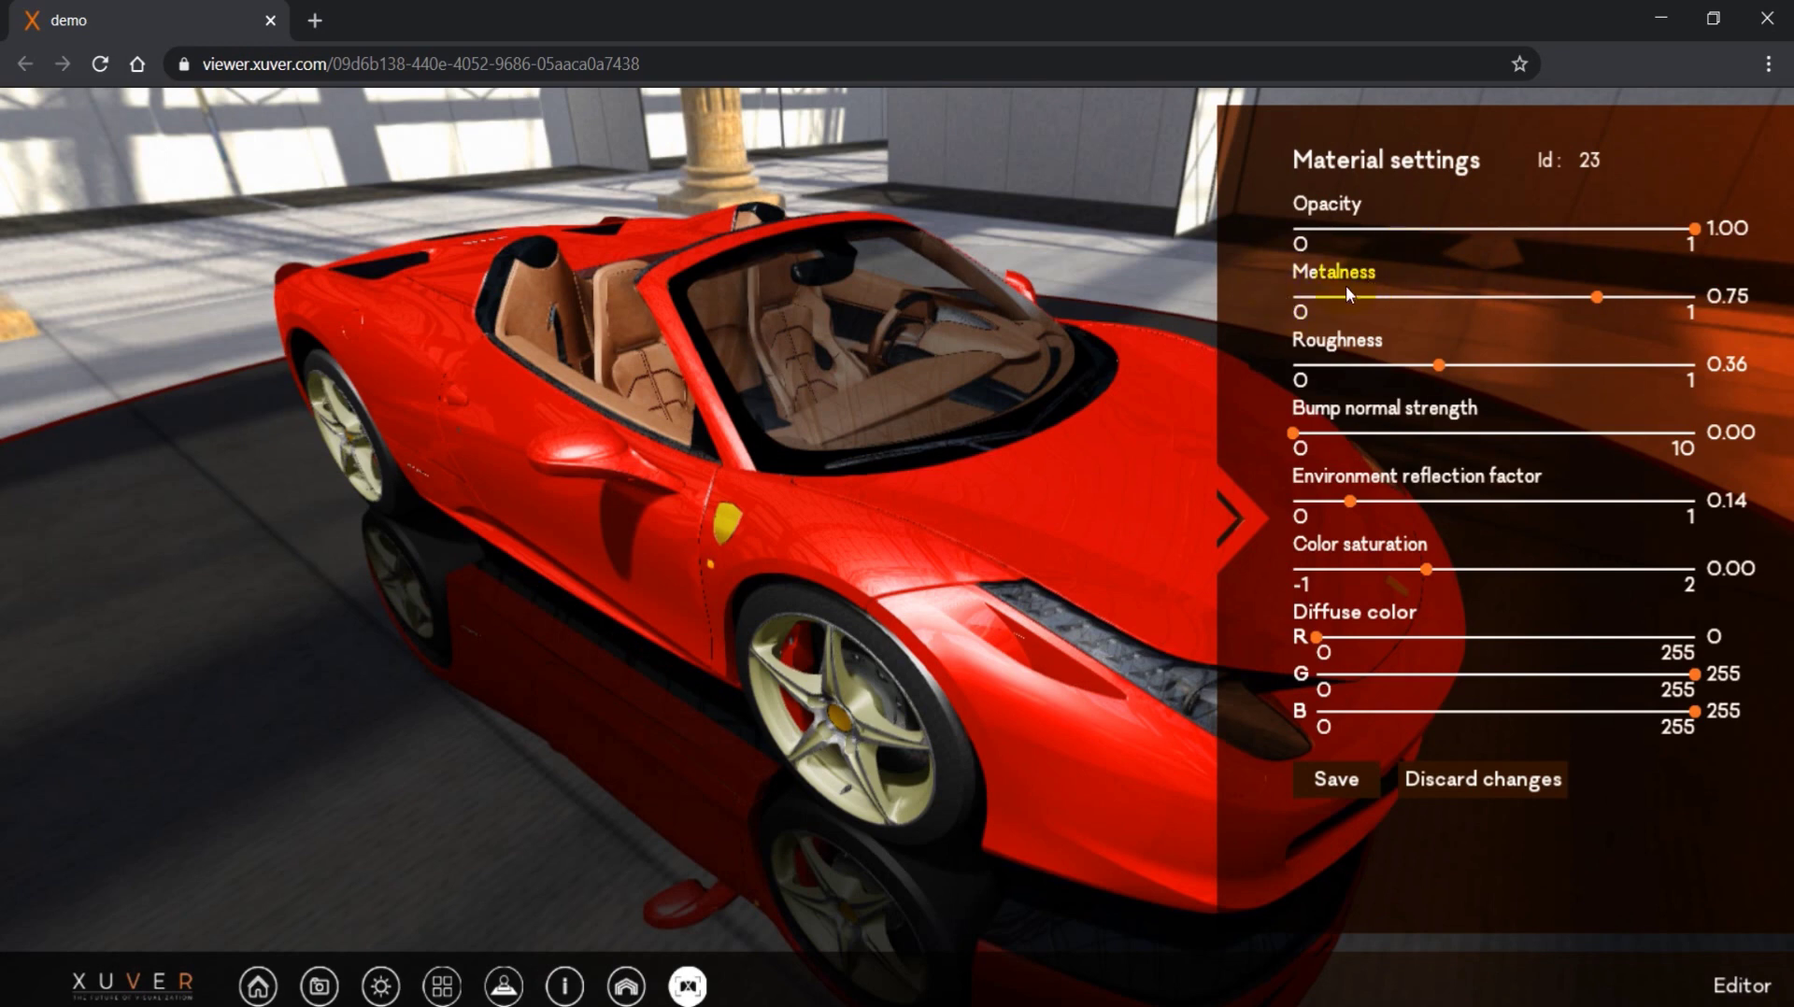
Set the car body's metalness to 0.89 and its roughness to 0.48.
mouse_move(1047, 554)
mouse_down()
mouse_move(1078, 512)
mouse_move(1105, 513)
mouse_move(1097, 548)
mouse_move(1050, 561)
mouse_move(1022, 535)
mouse_move(1039, 554)
mouse_up()
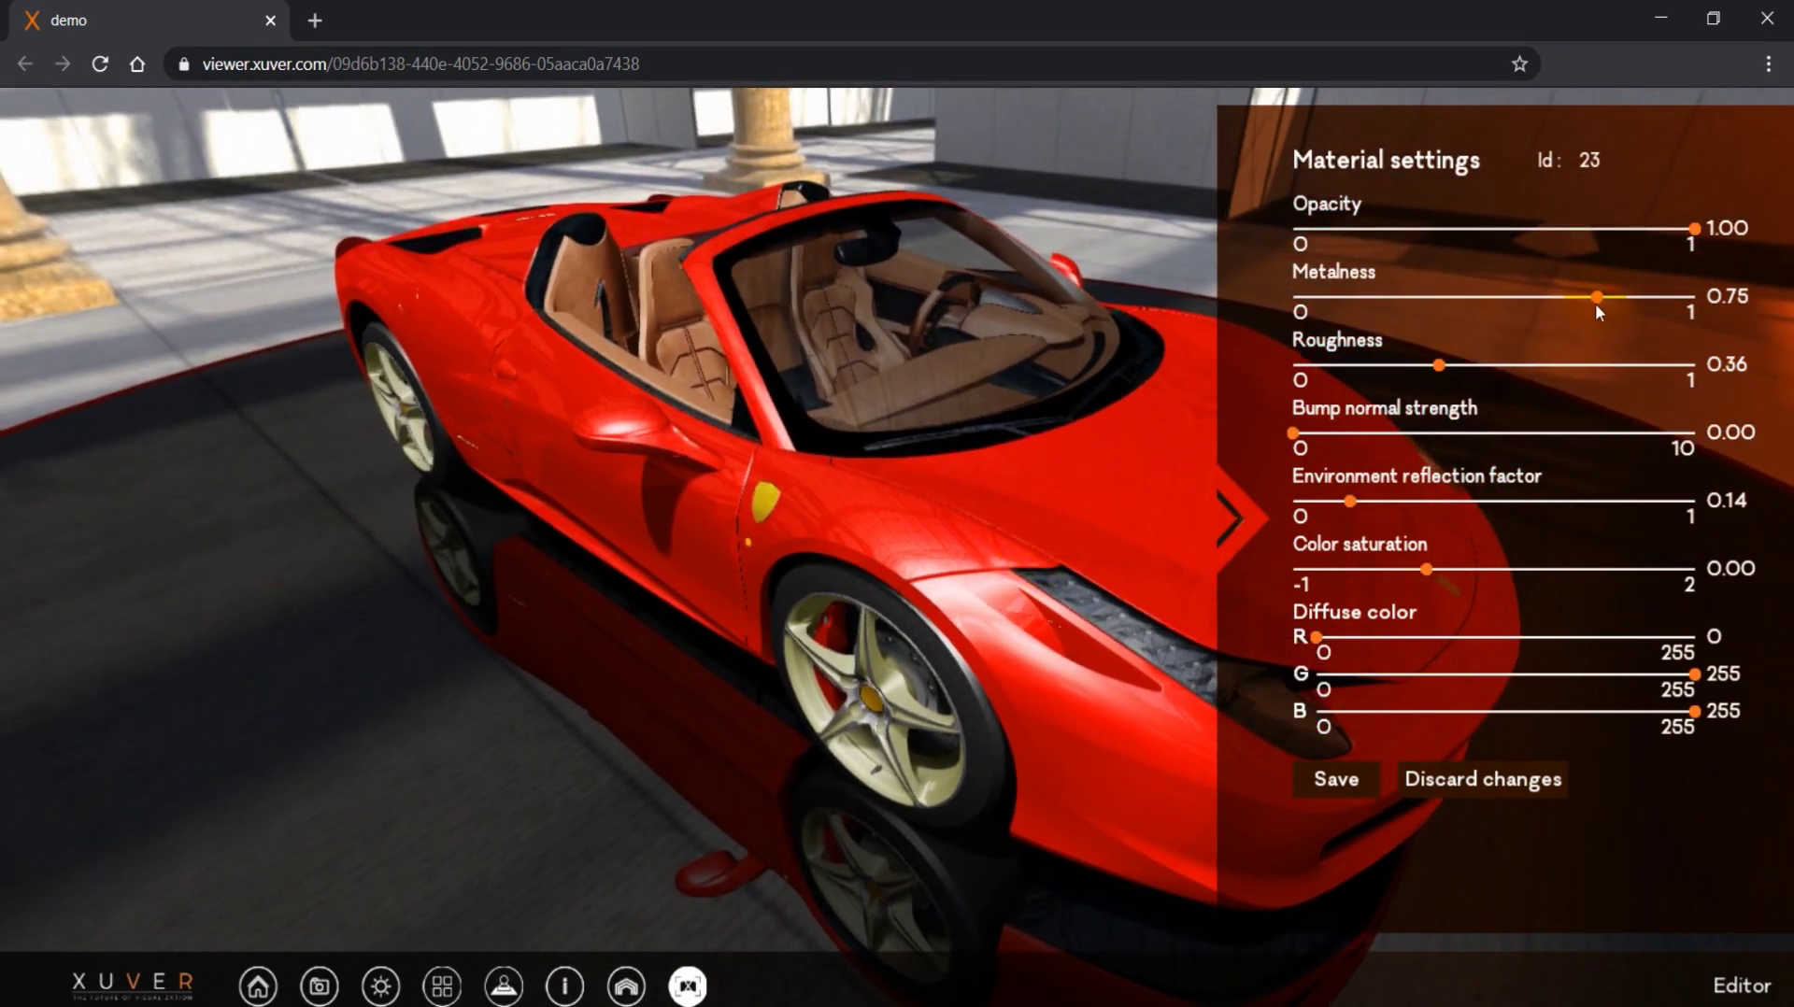
mouse_move(1596, 303)
mouse_down()
mouse_move(1724, 308)
mouse_move(1468, 307)
mouse_move(1698, 338)
mouse_move(1638, 338)
mouse_move(1655, 336)
mouse_up()
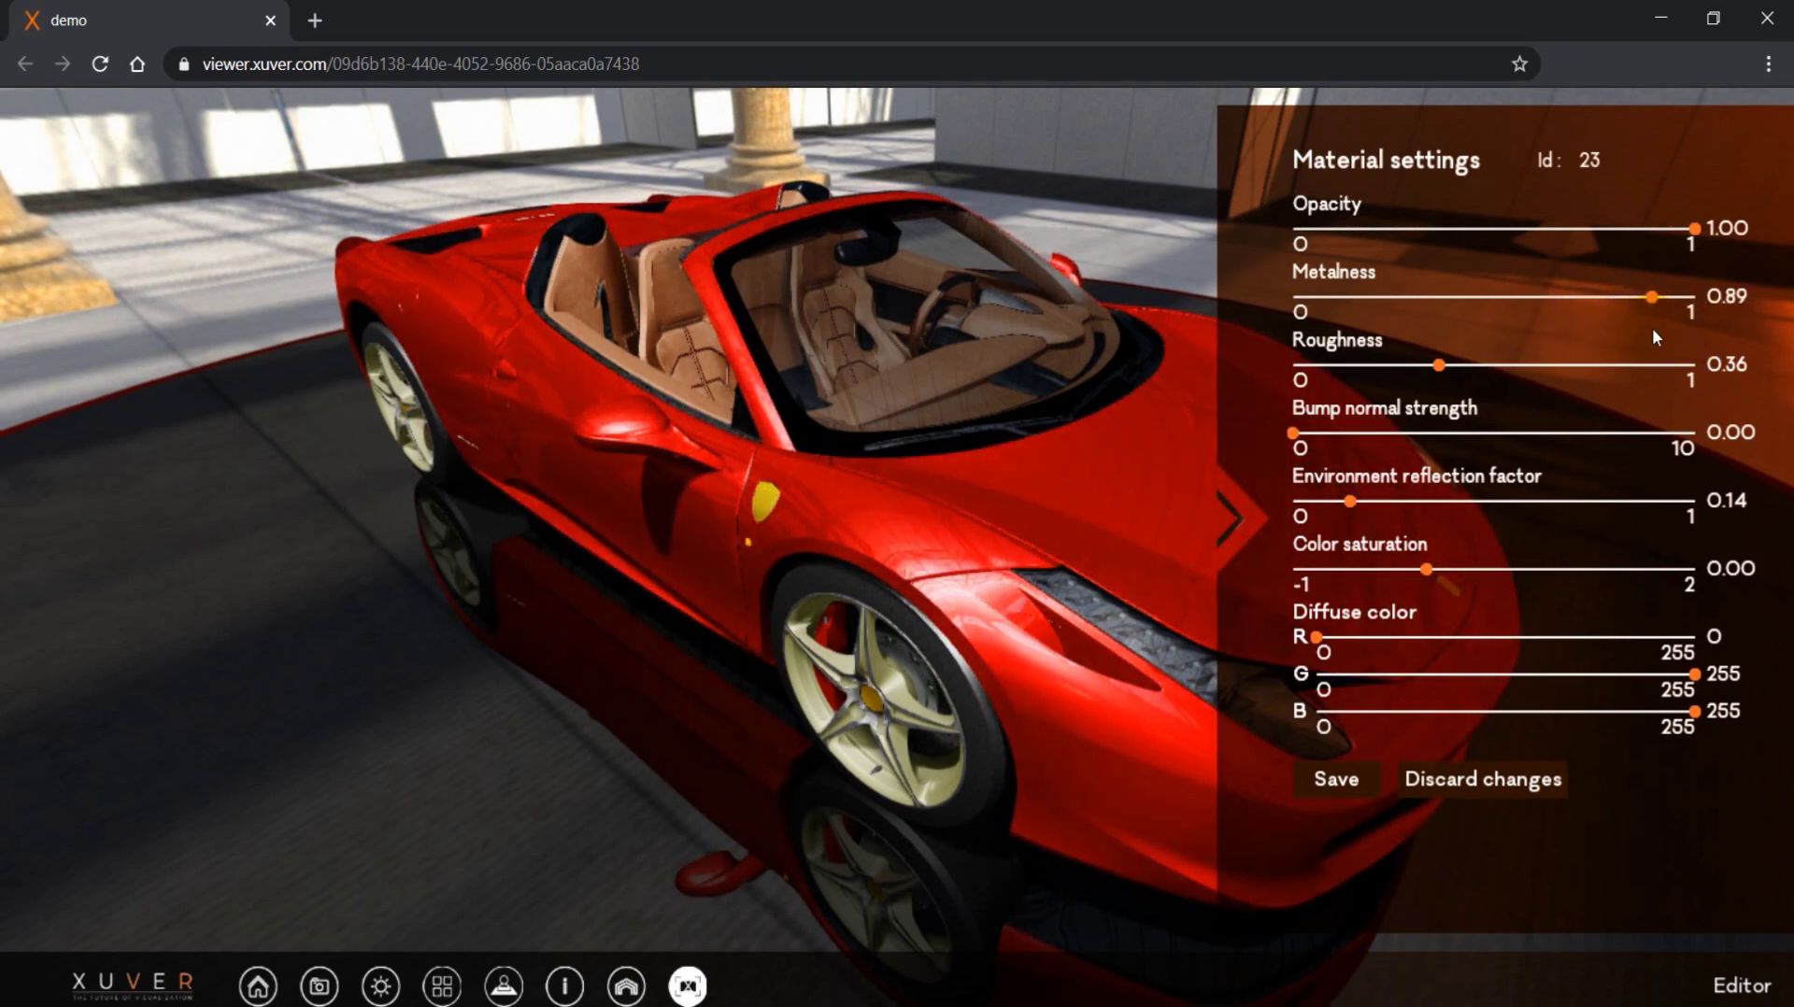
drag(933, 537, 951, 534)
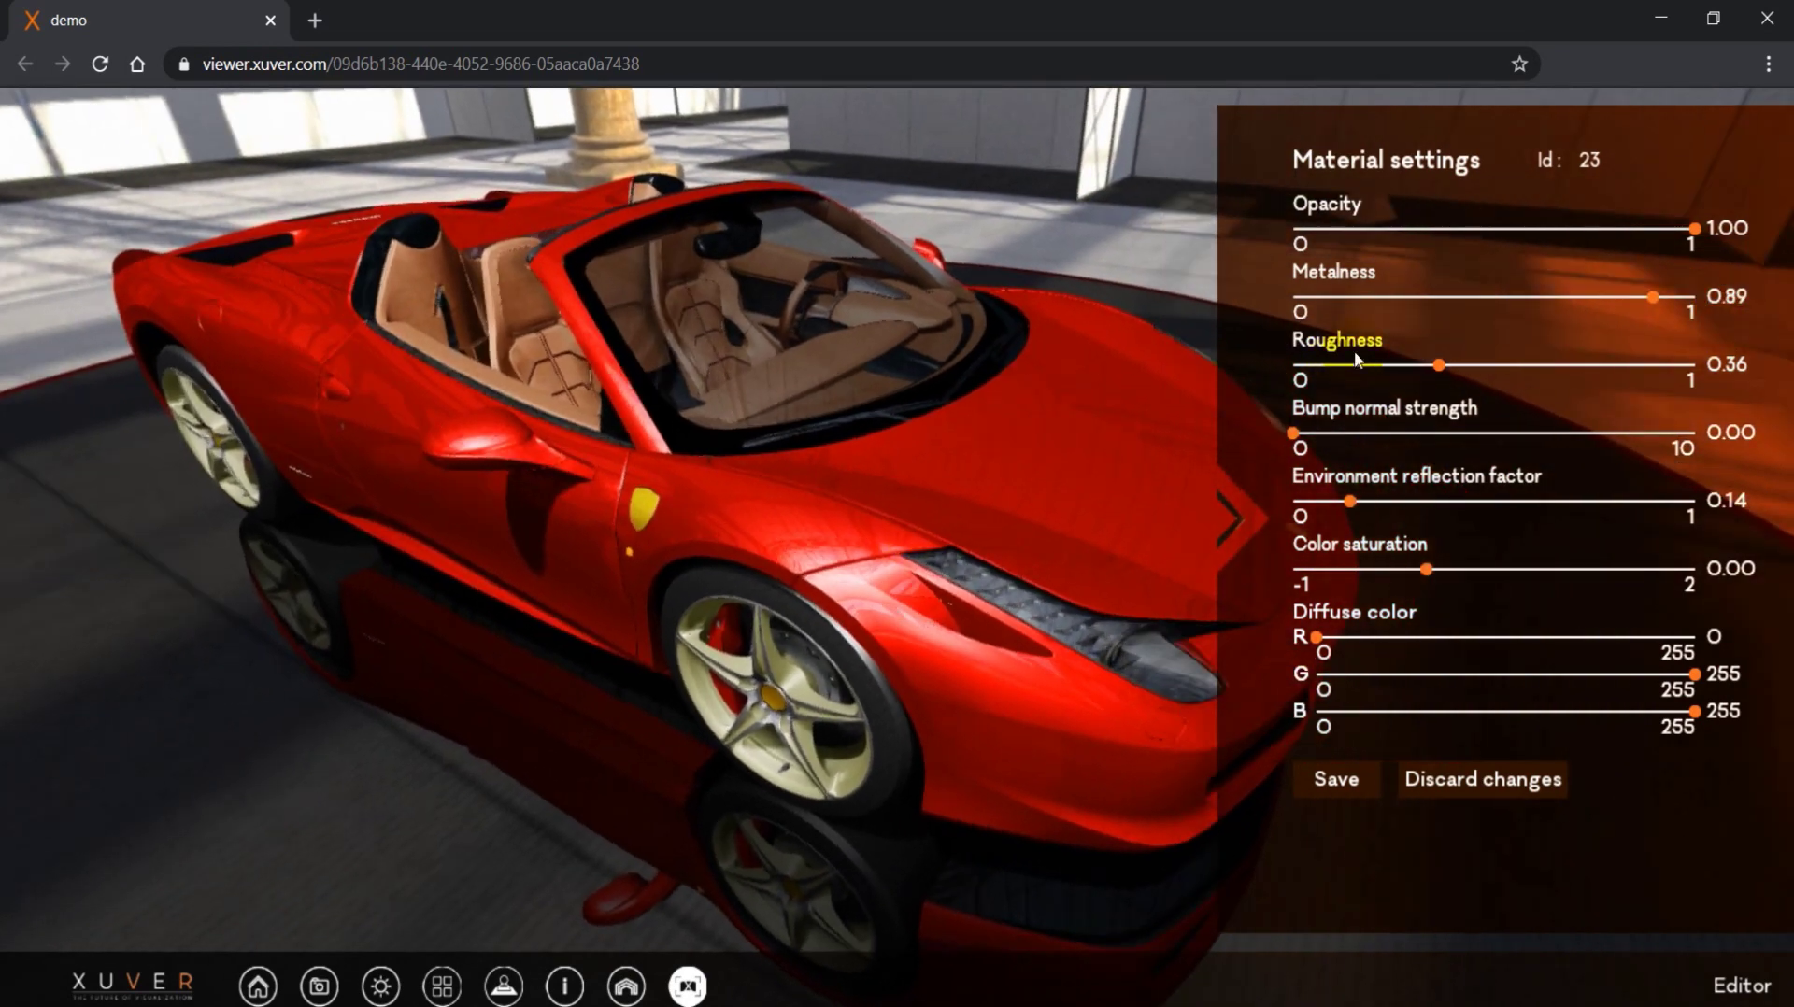
mouse_move(1438, 366)
mouse_down()
mouse_move(1524, 365)
mouse_move(1381, 355)
mouse_move(1552, 391)
mouse_move(1439, 383)
mouse_move(1486, 396)
mouse_up()
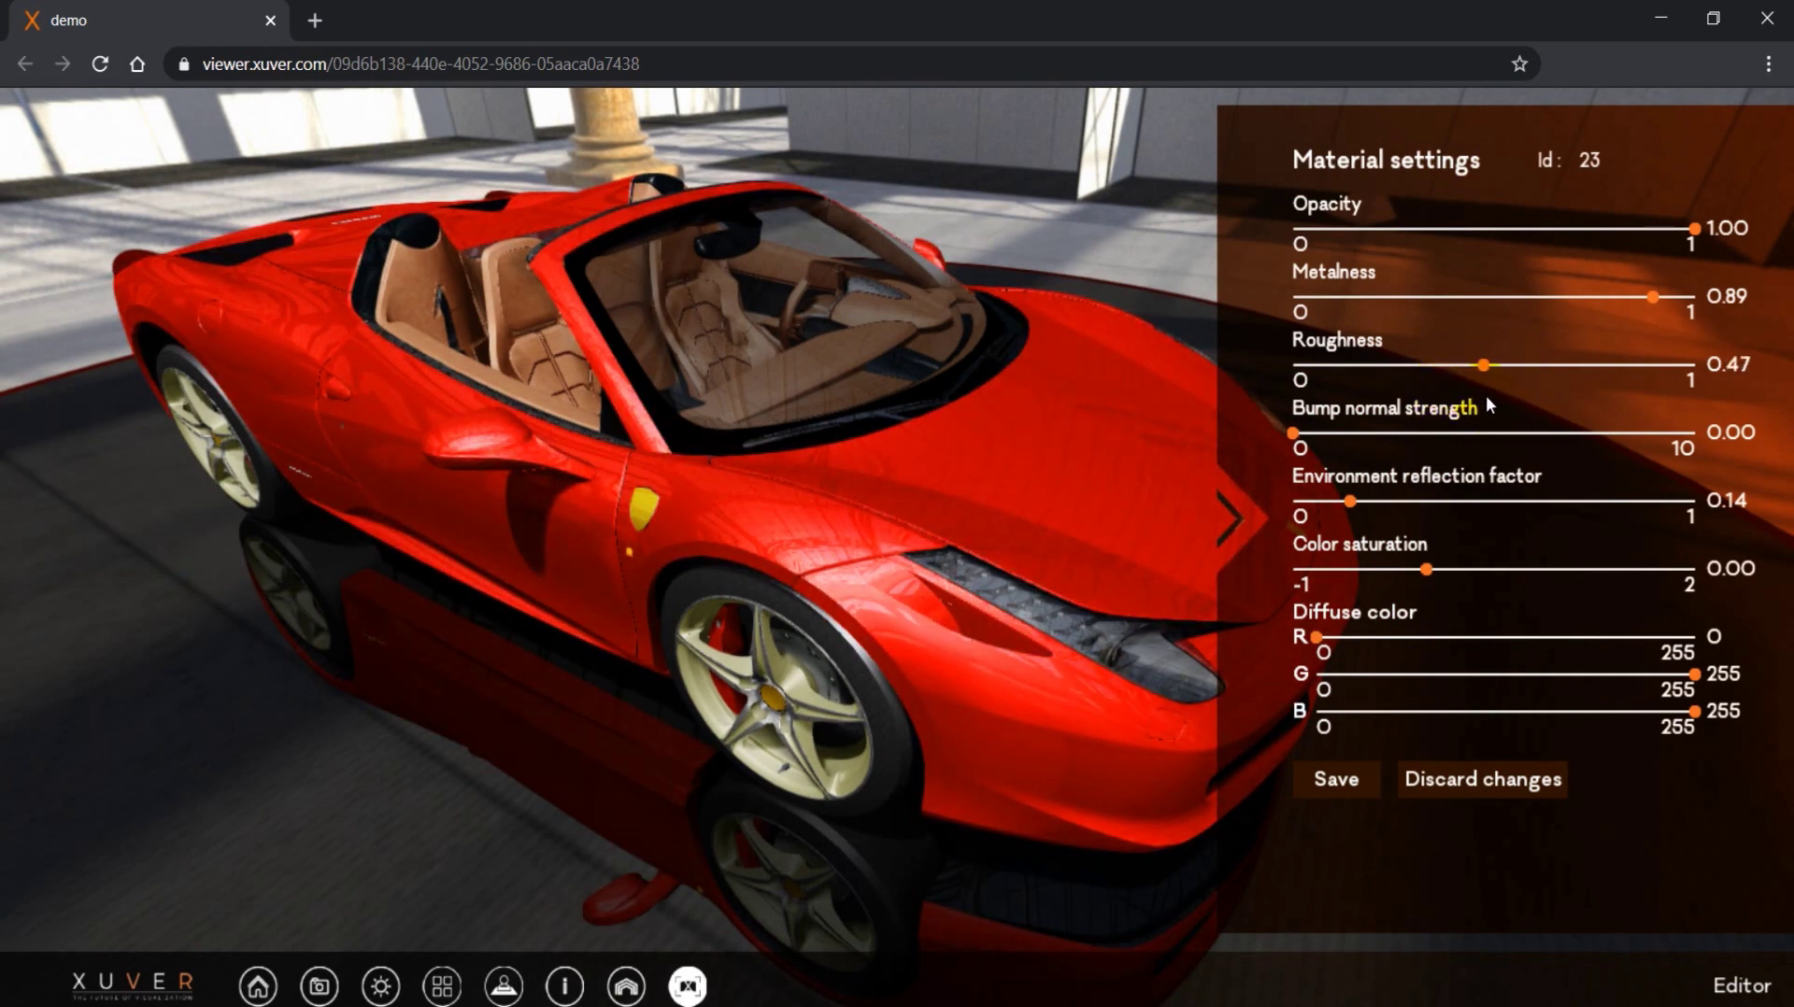
mouse_move(1081, 537)
mouse_down()
mouse_move(1093, 596)
mouse_move(1087, 547)
mouse_up()
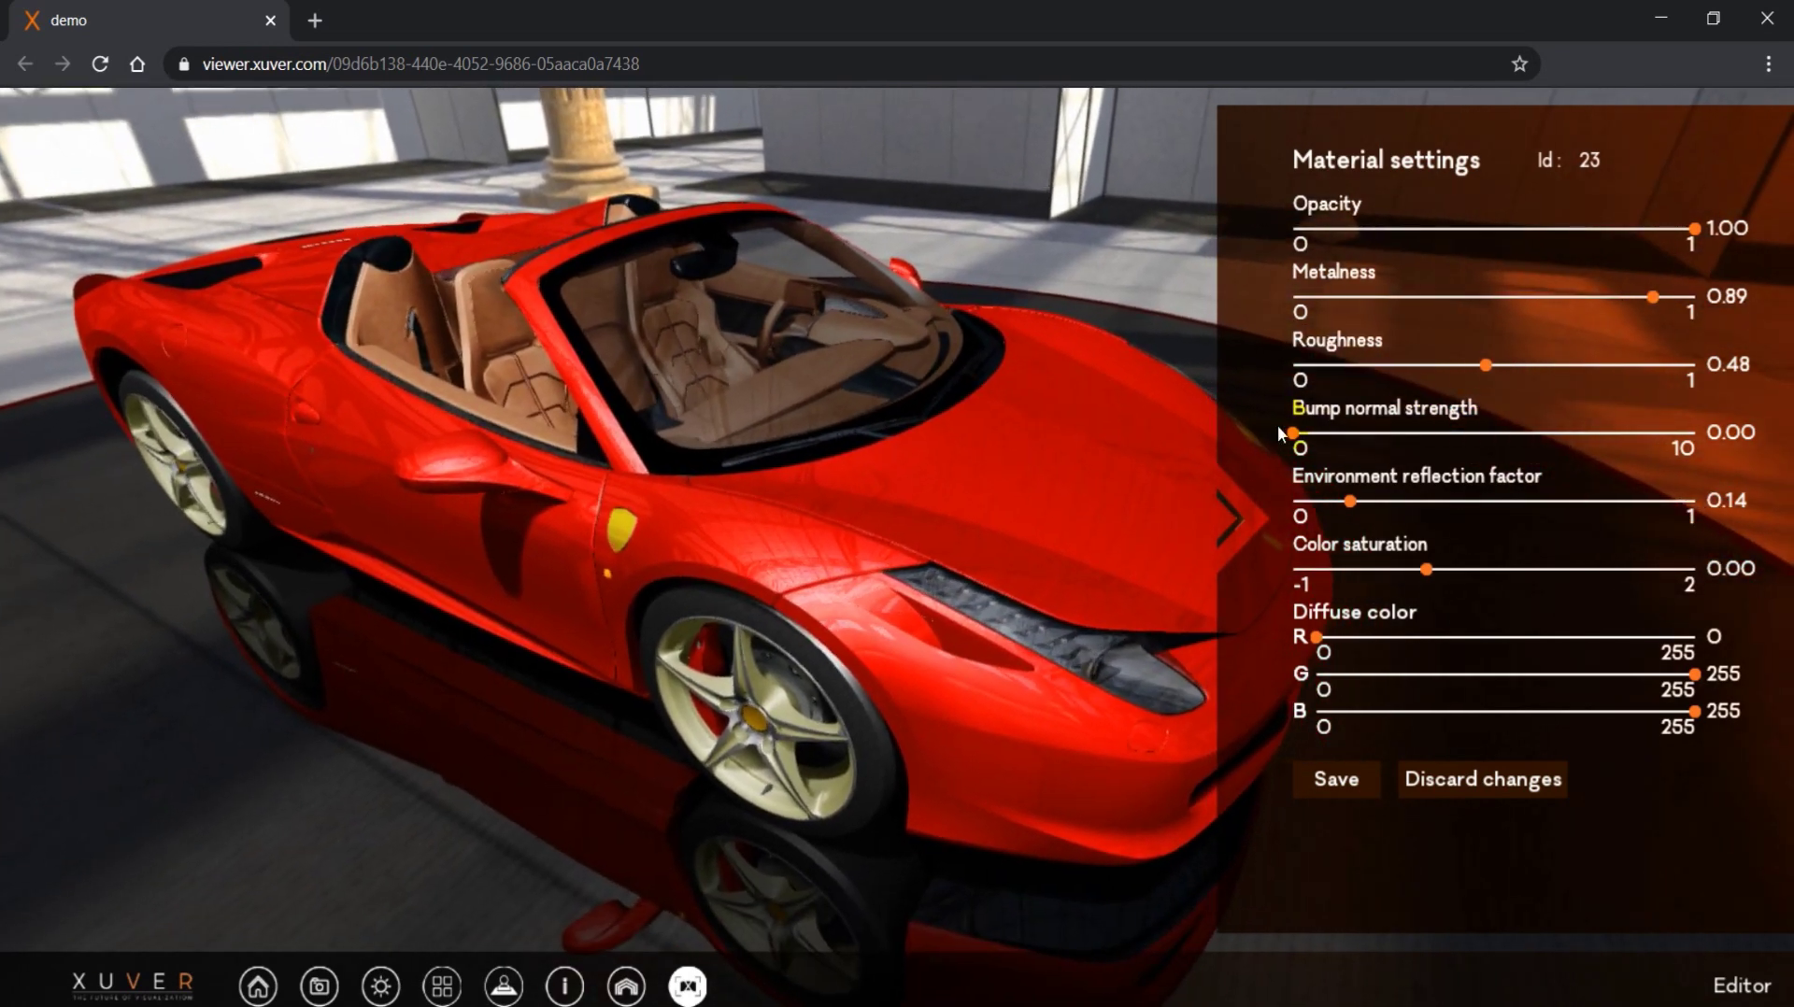
drag(894, 666, 848, 547)
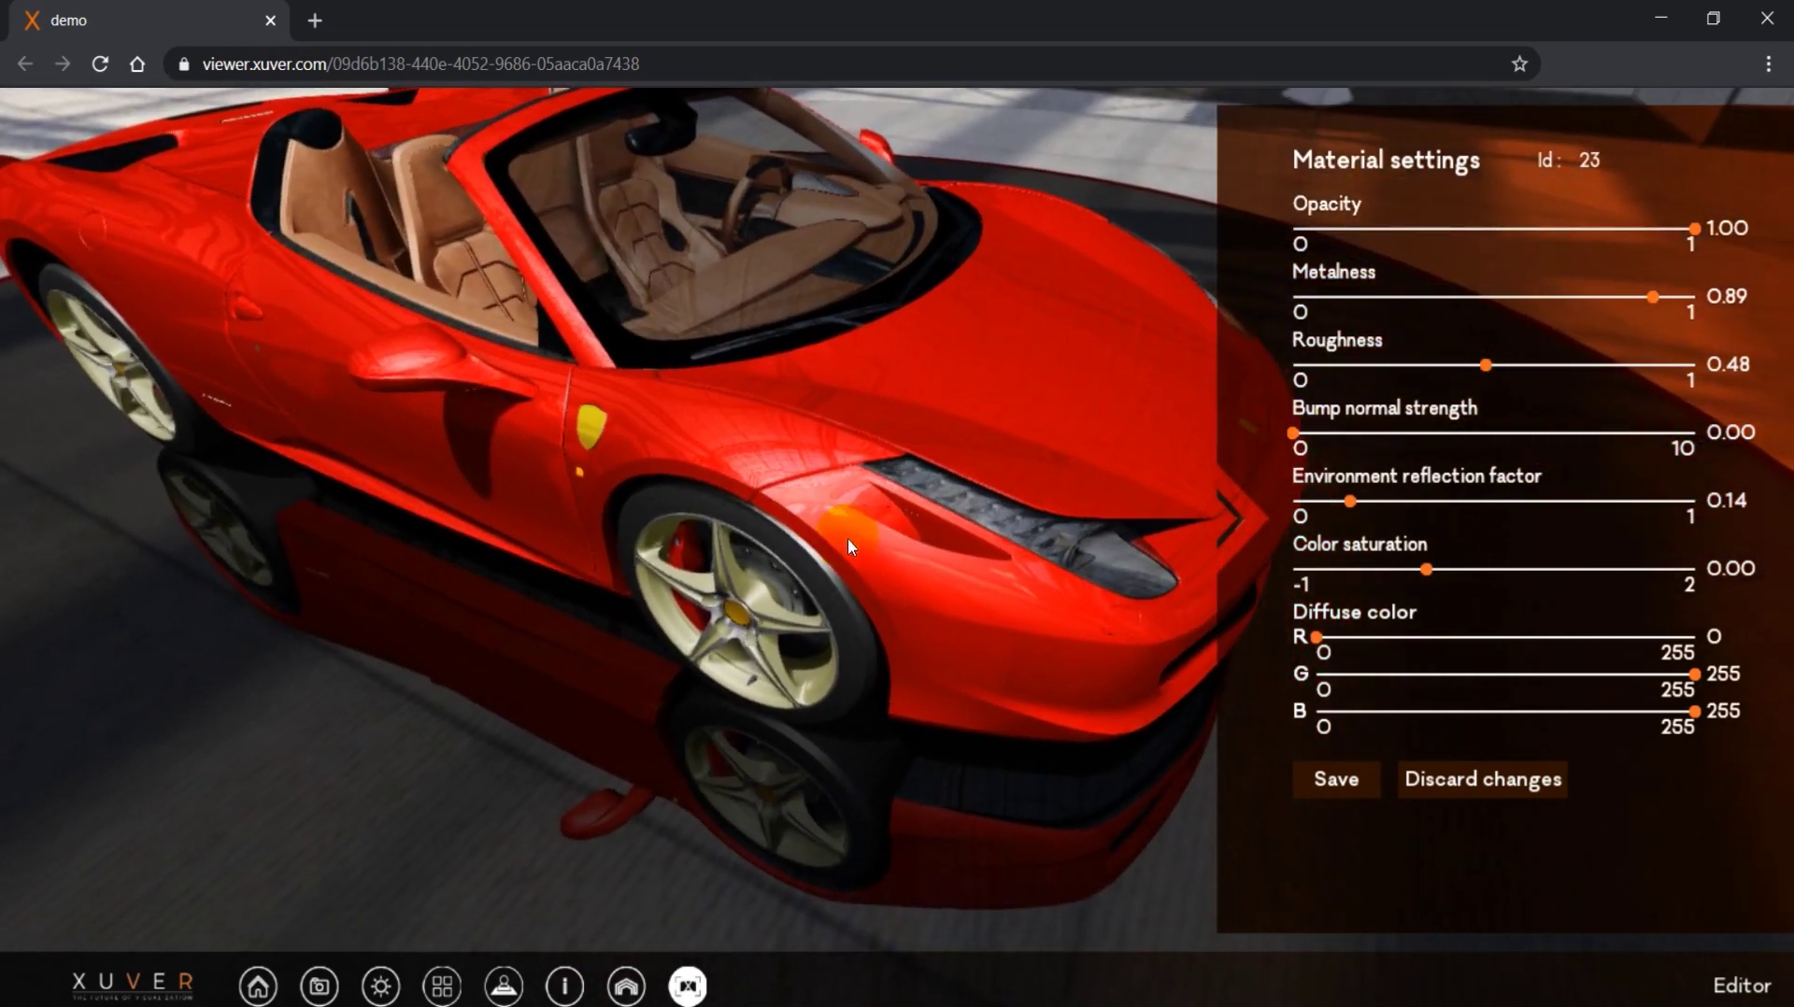
Switch the camera to fly through view and move in close to the front wheel's tire.
click(319, 985)
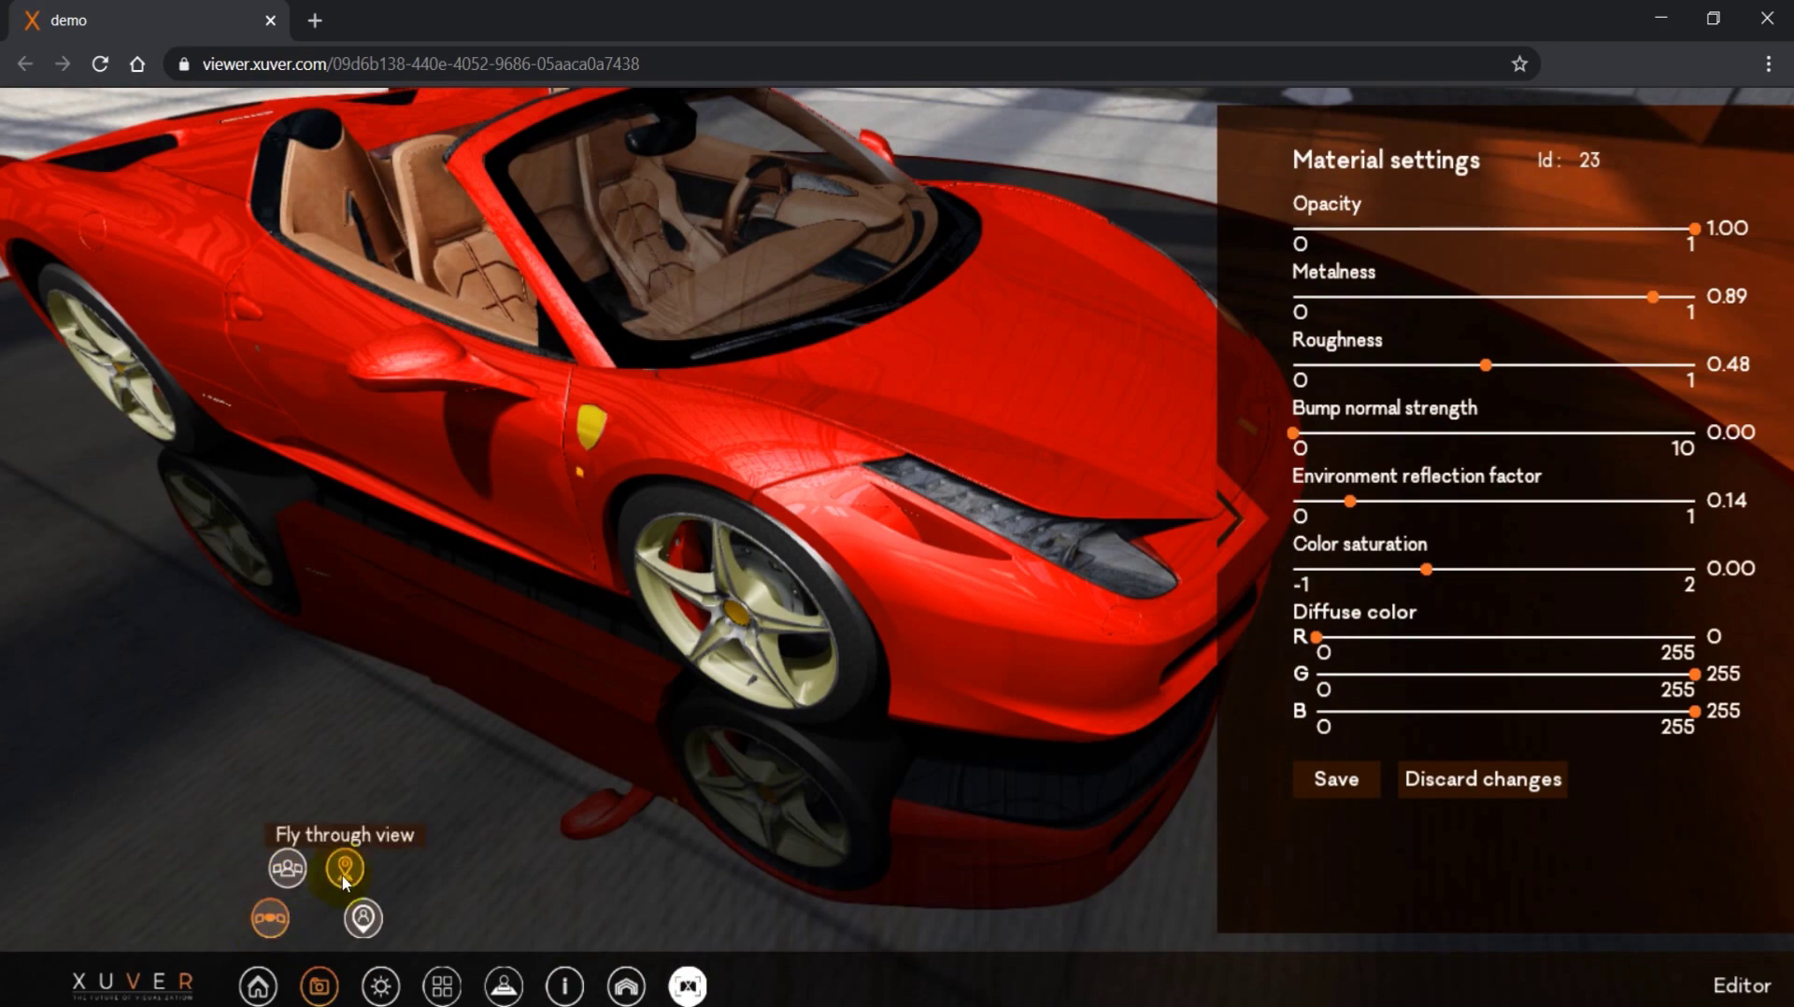
scroll(727, 675, up, 4)
drag(716, 677, 929, 597)
scroll(1027, 480, up, 6)
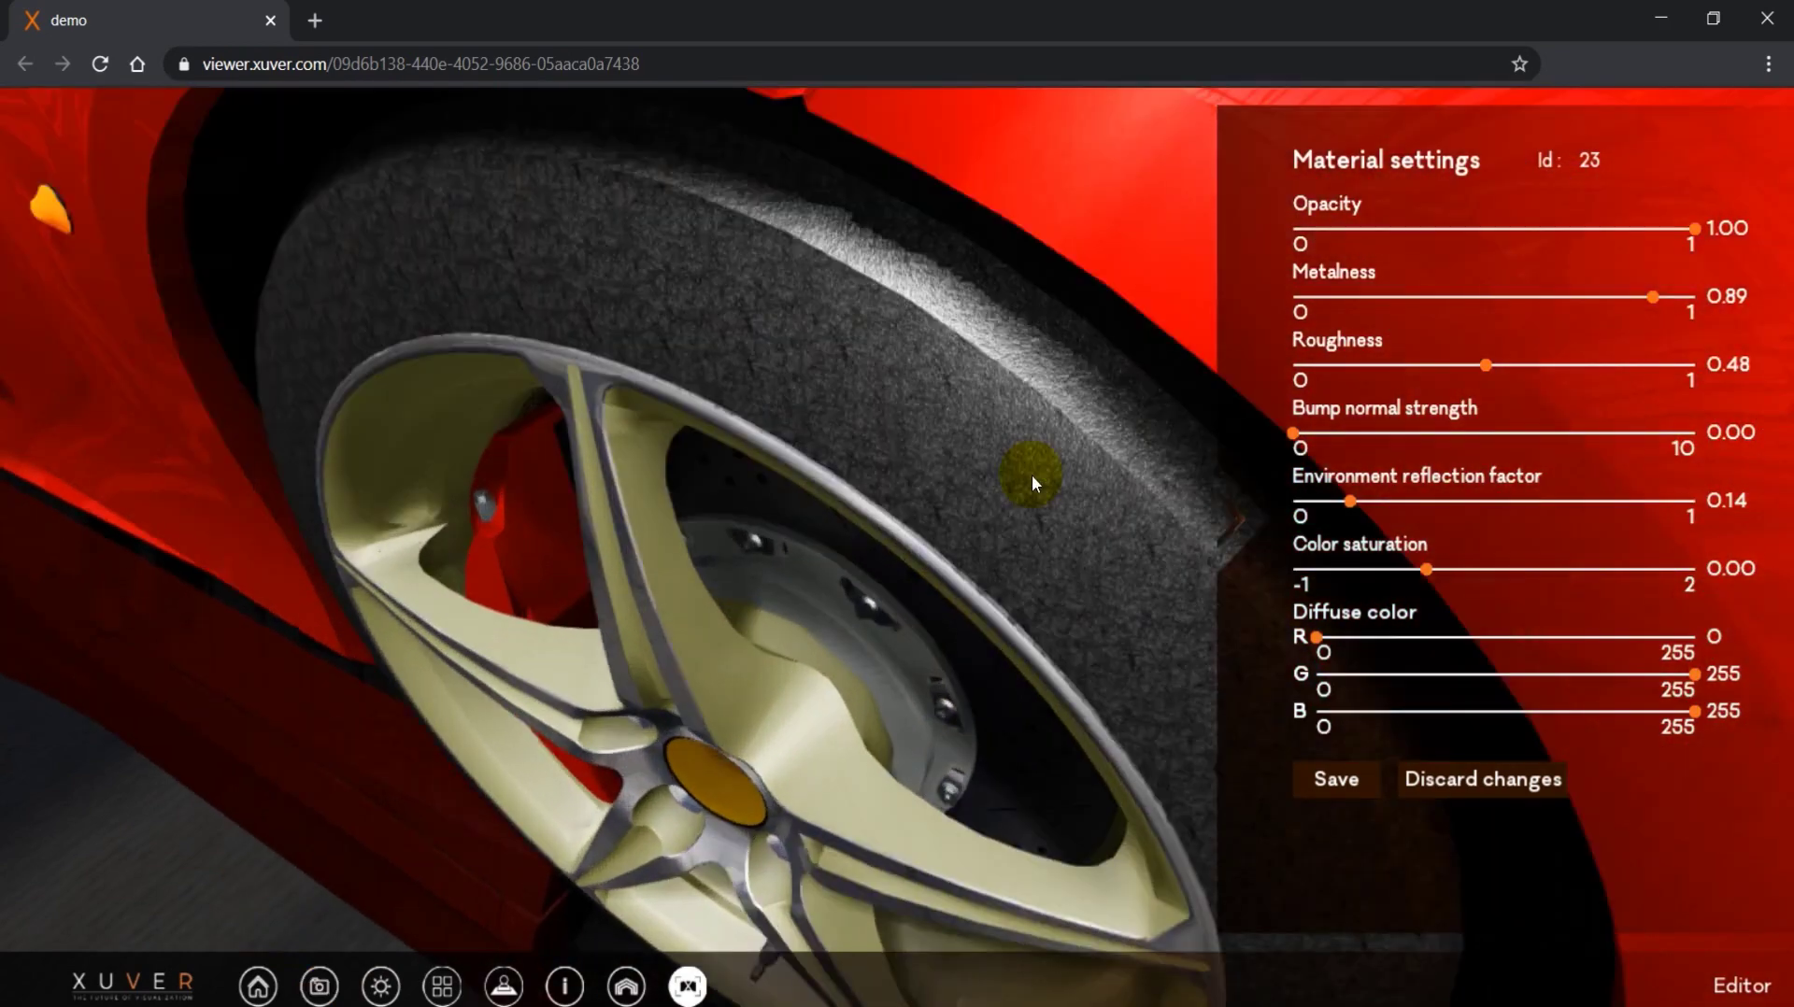
scroll(925, 560, down, 5)
scroll(1003, 528, up, 1)
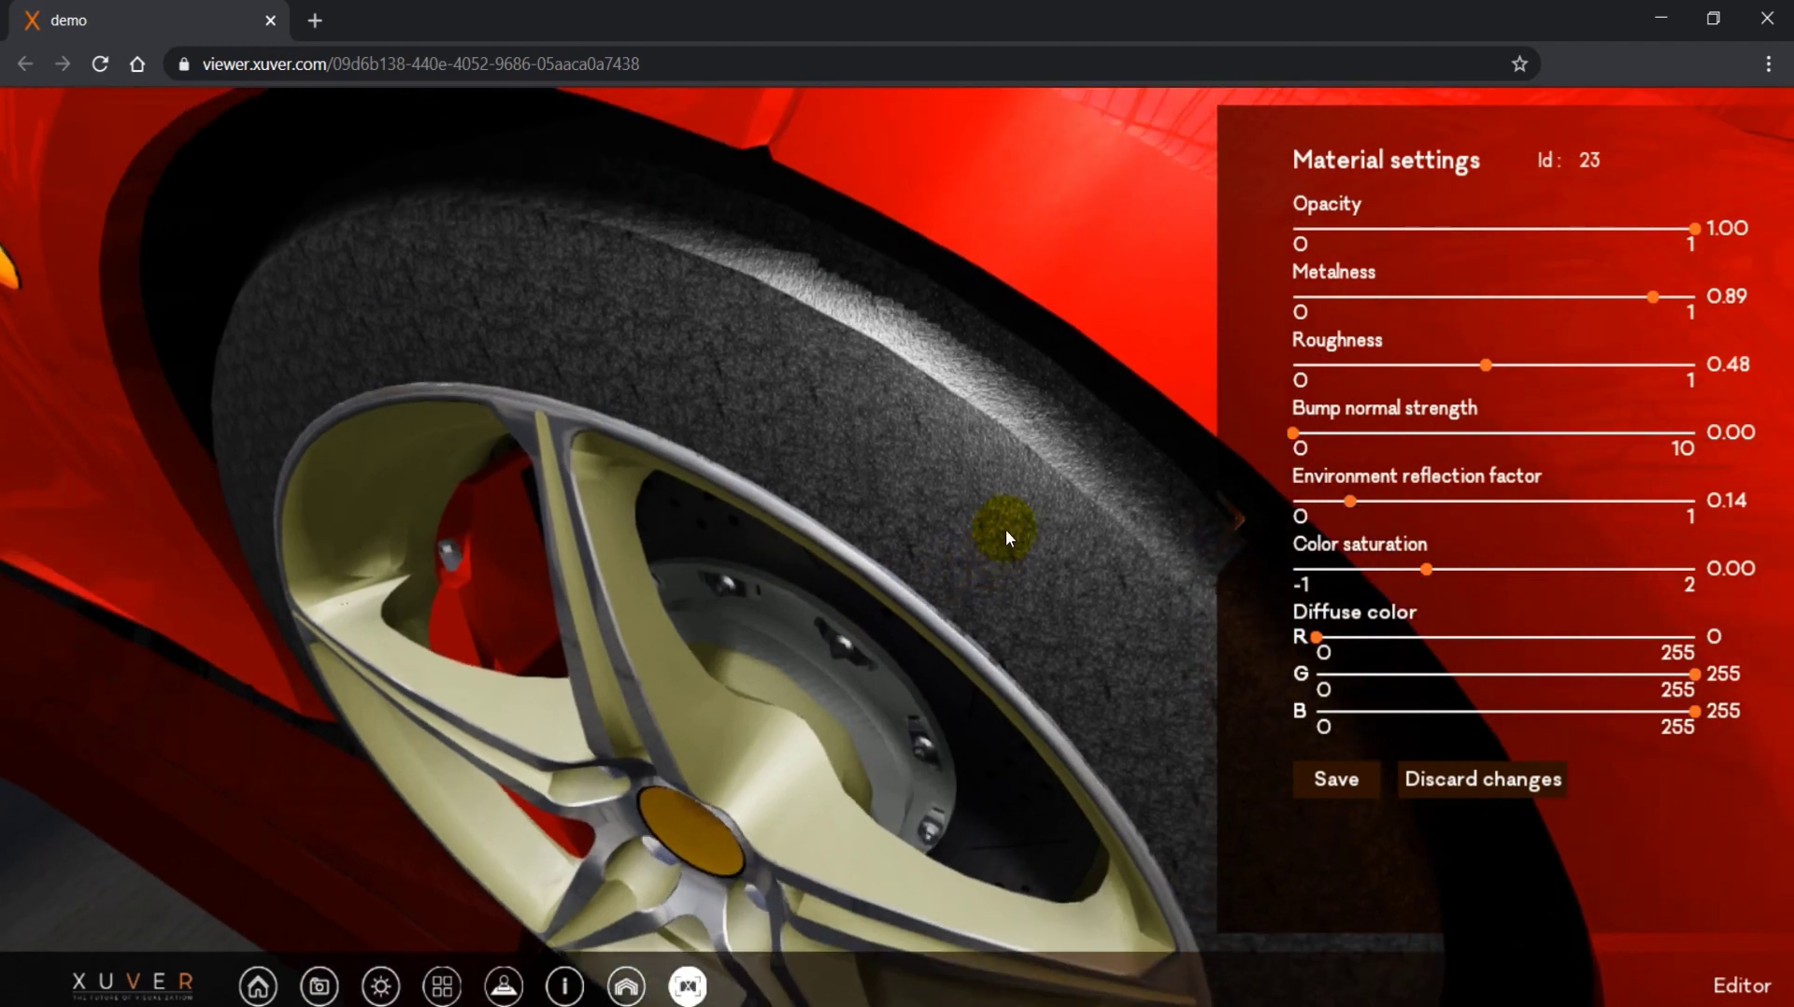
Set the front tire material's bump normal strength to 4.86 and save the change.
click(1001, 481)
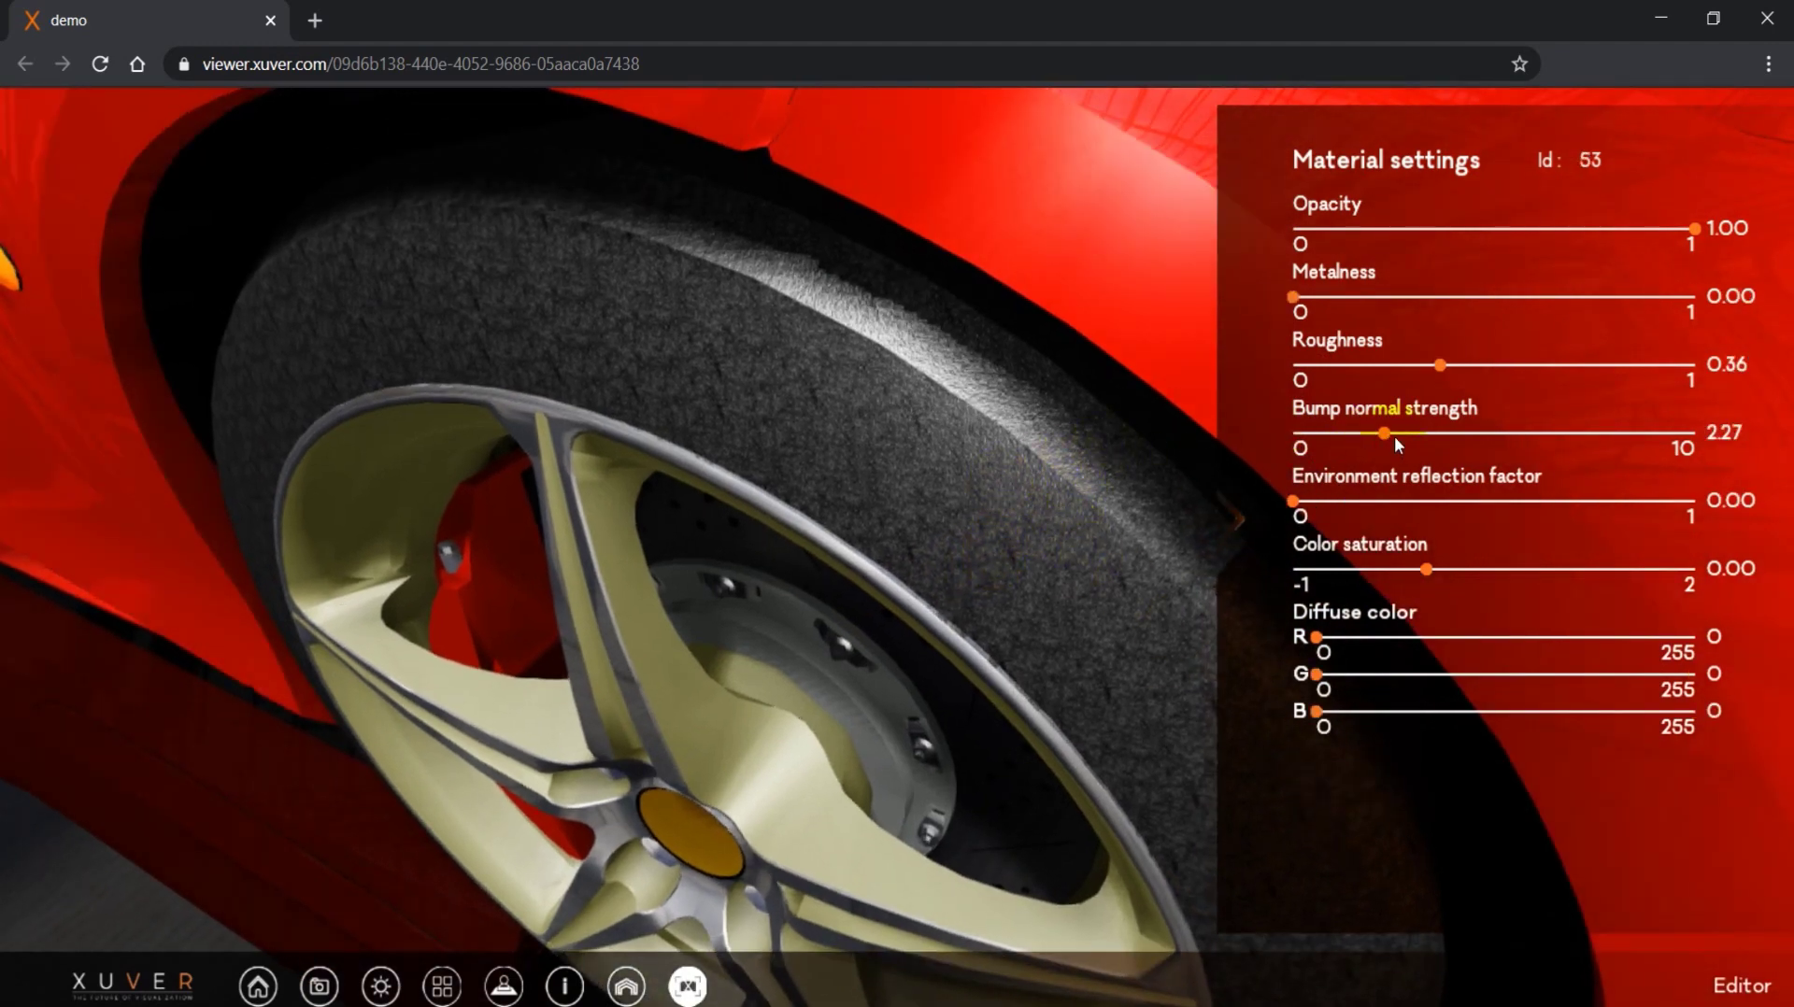
drag(1399, 444, 1464, 478)
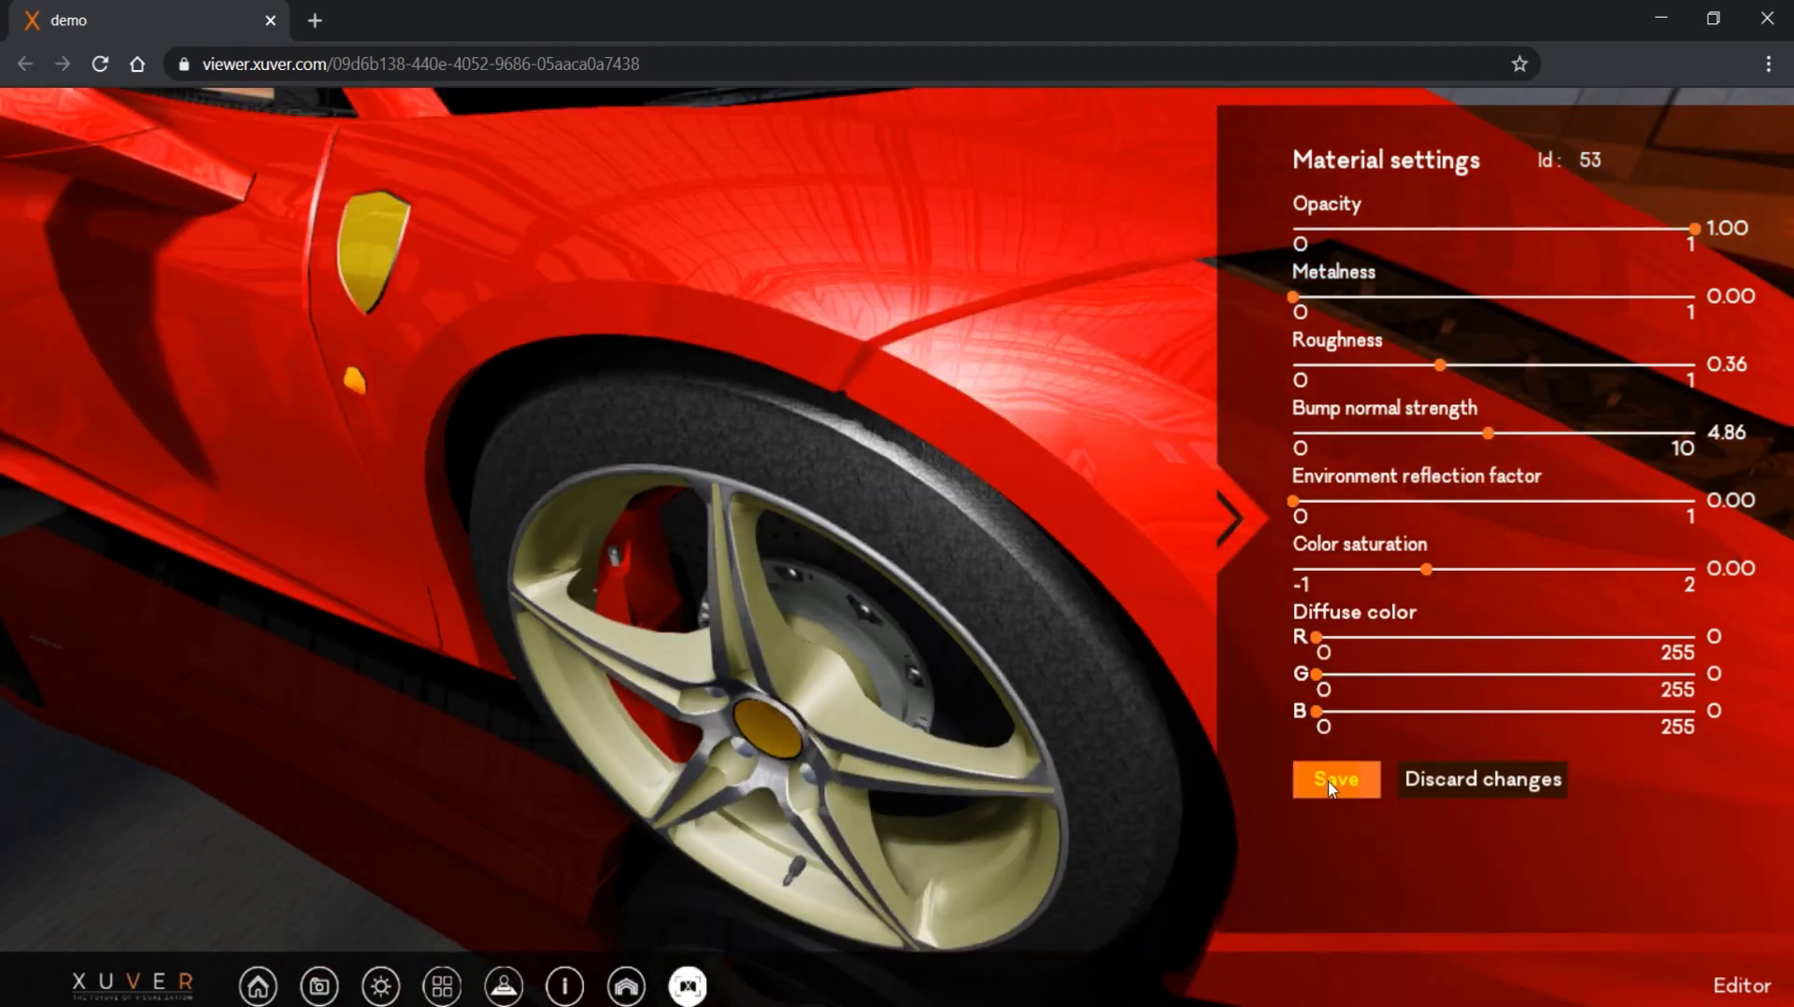
click(1335, 778)
Set the wheel rim material's environment reflection factor to 0.57 and save the change.
click(821, 453)
scroll(821, 453, down, 3)
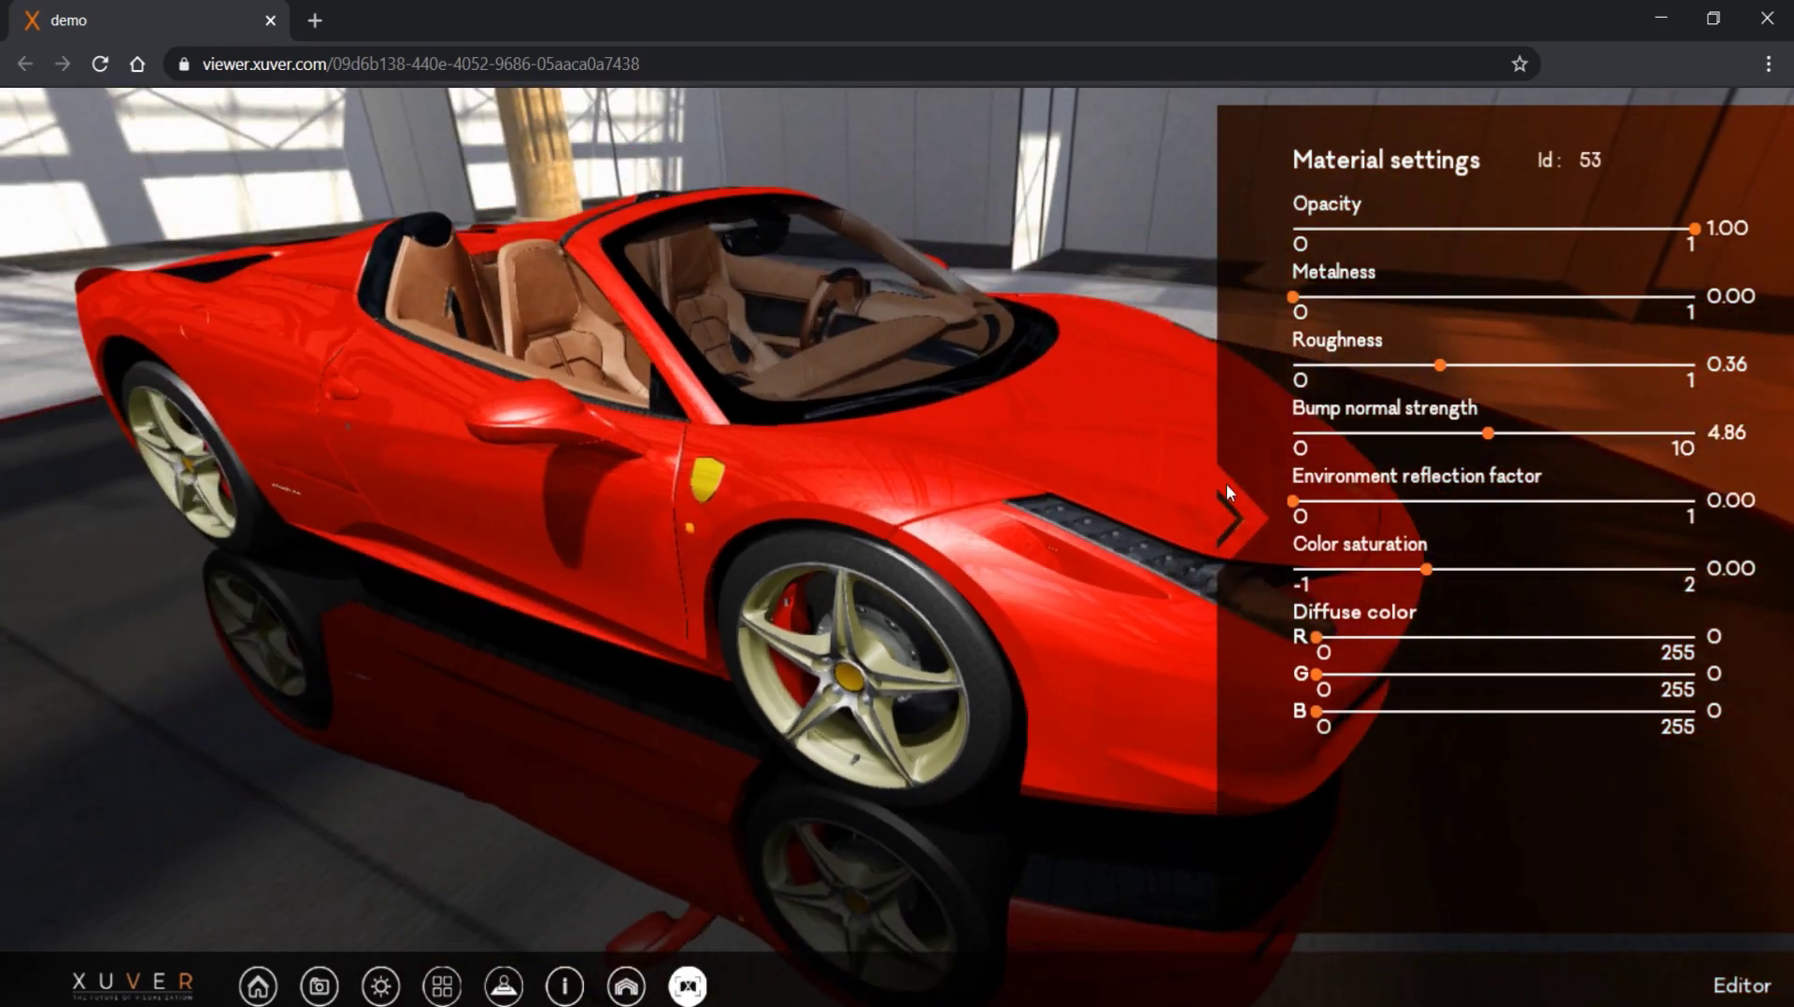
scroll(1346, 490, up, 2)
scroll(898, 565, down, 2)
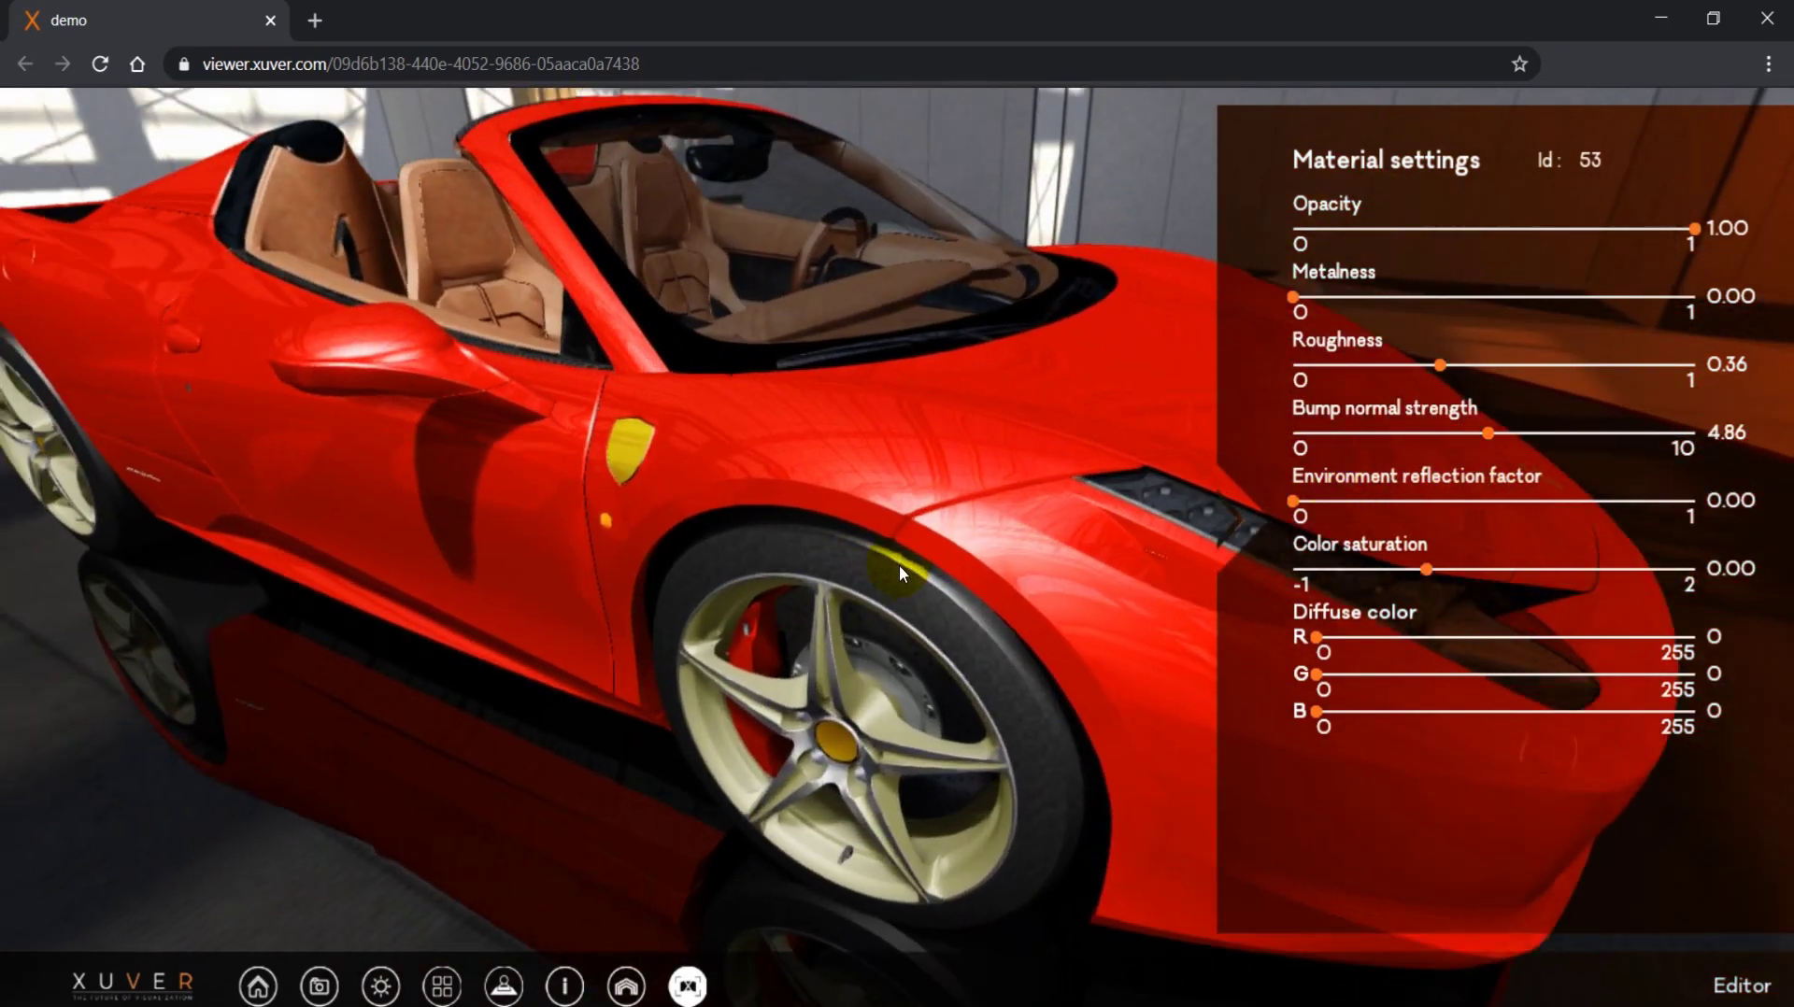
drag(922, 578, 843, 704)
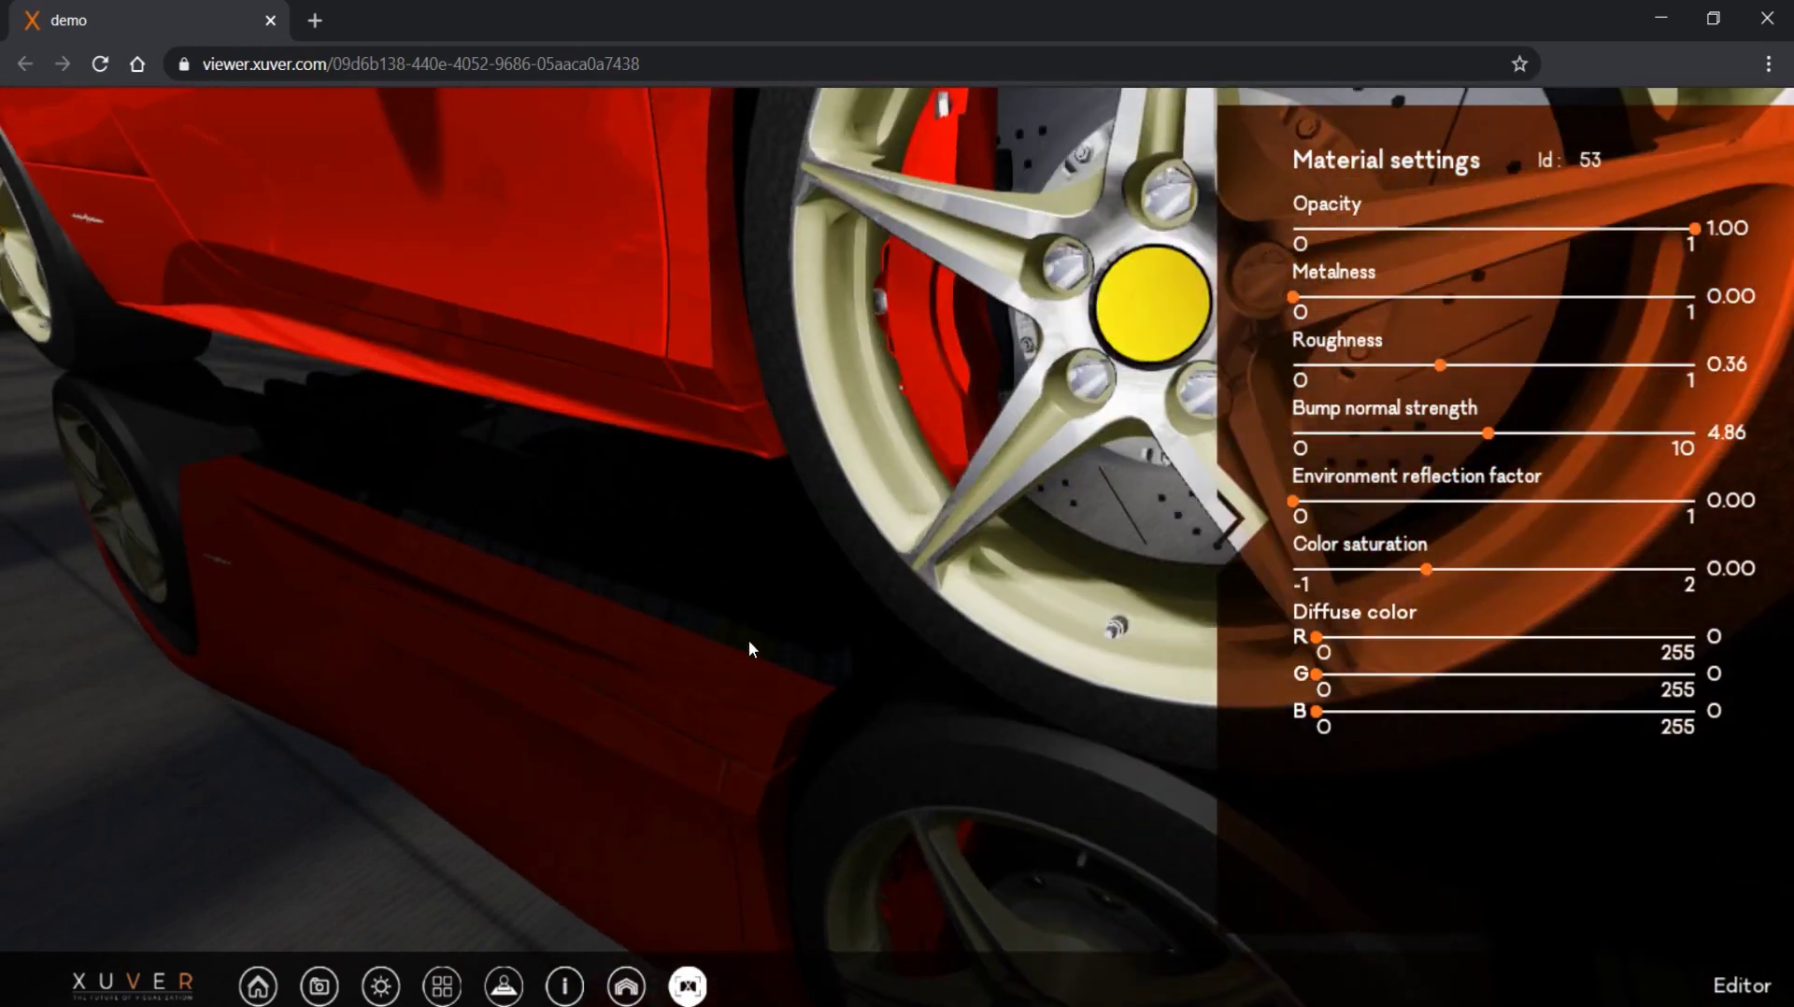
click(738, 652)
click(641, 369)
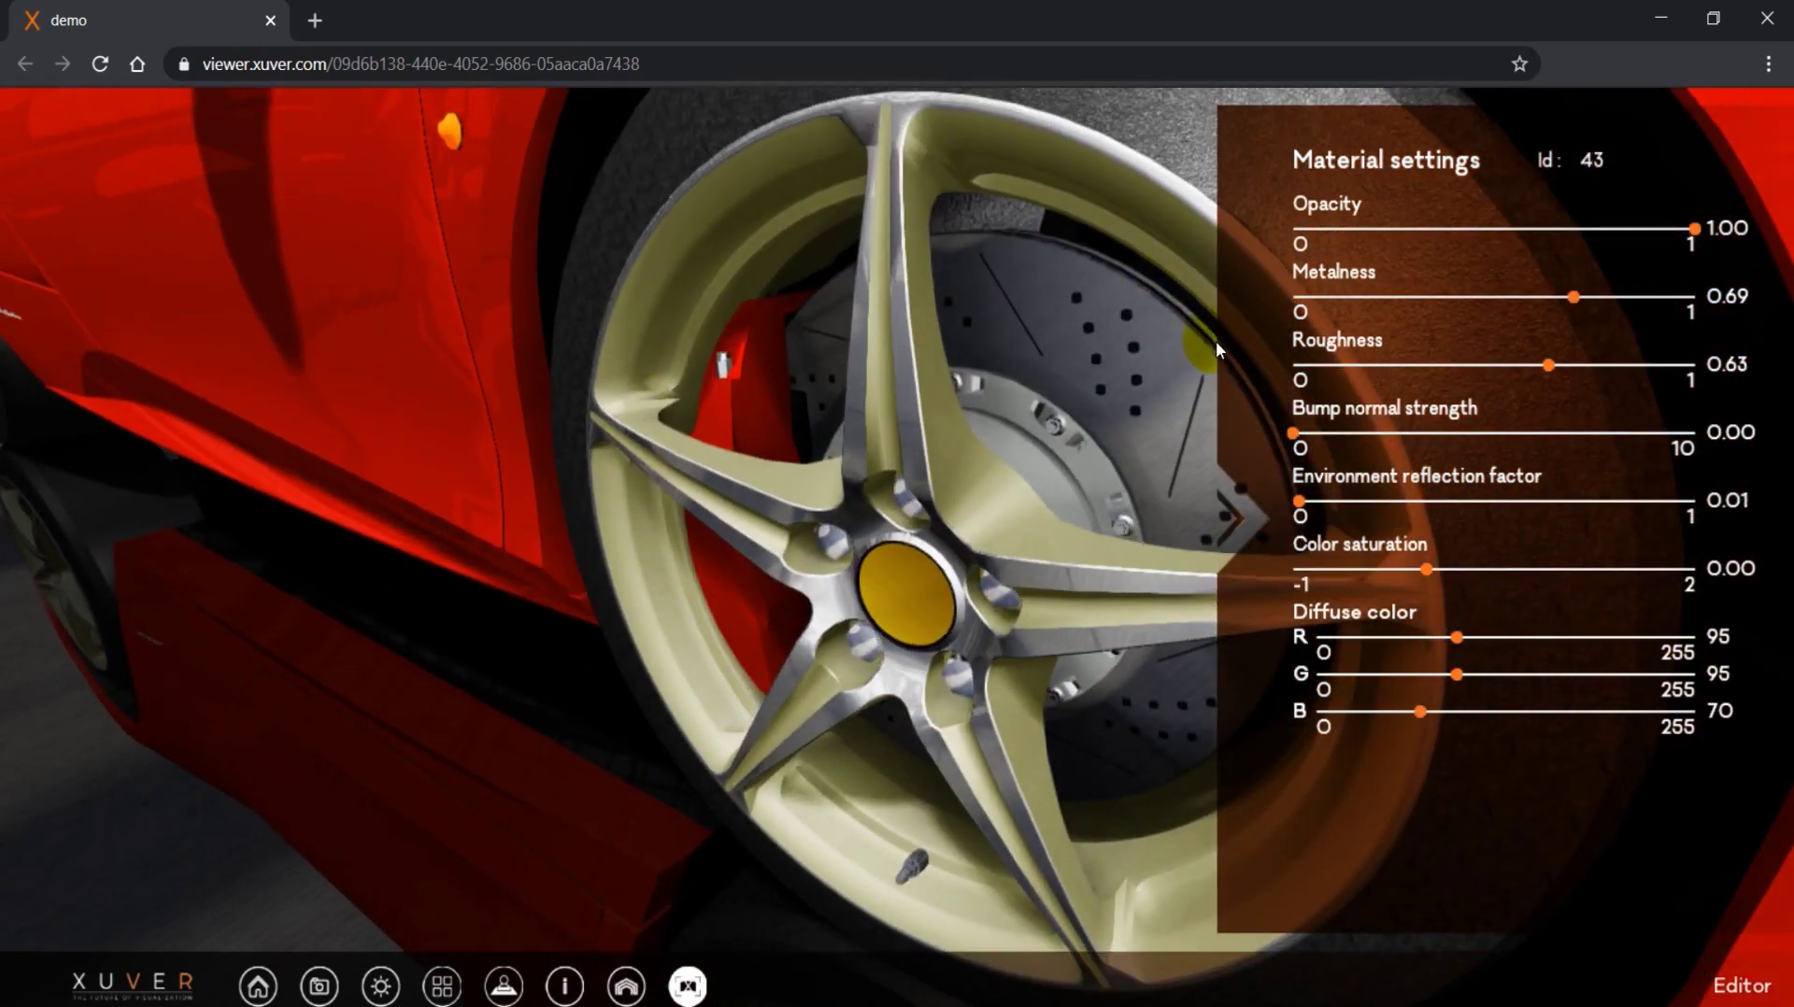
drag(1355, 506, 1520, 543)
scroll(1249, 549, down, 5)
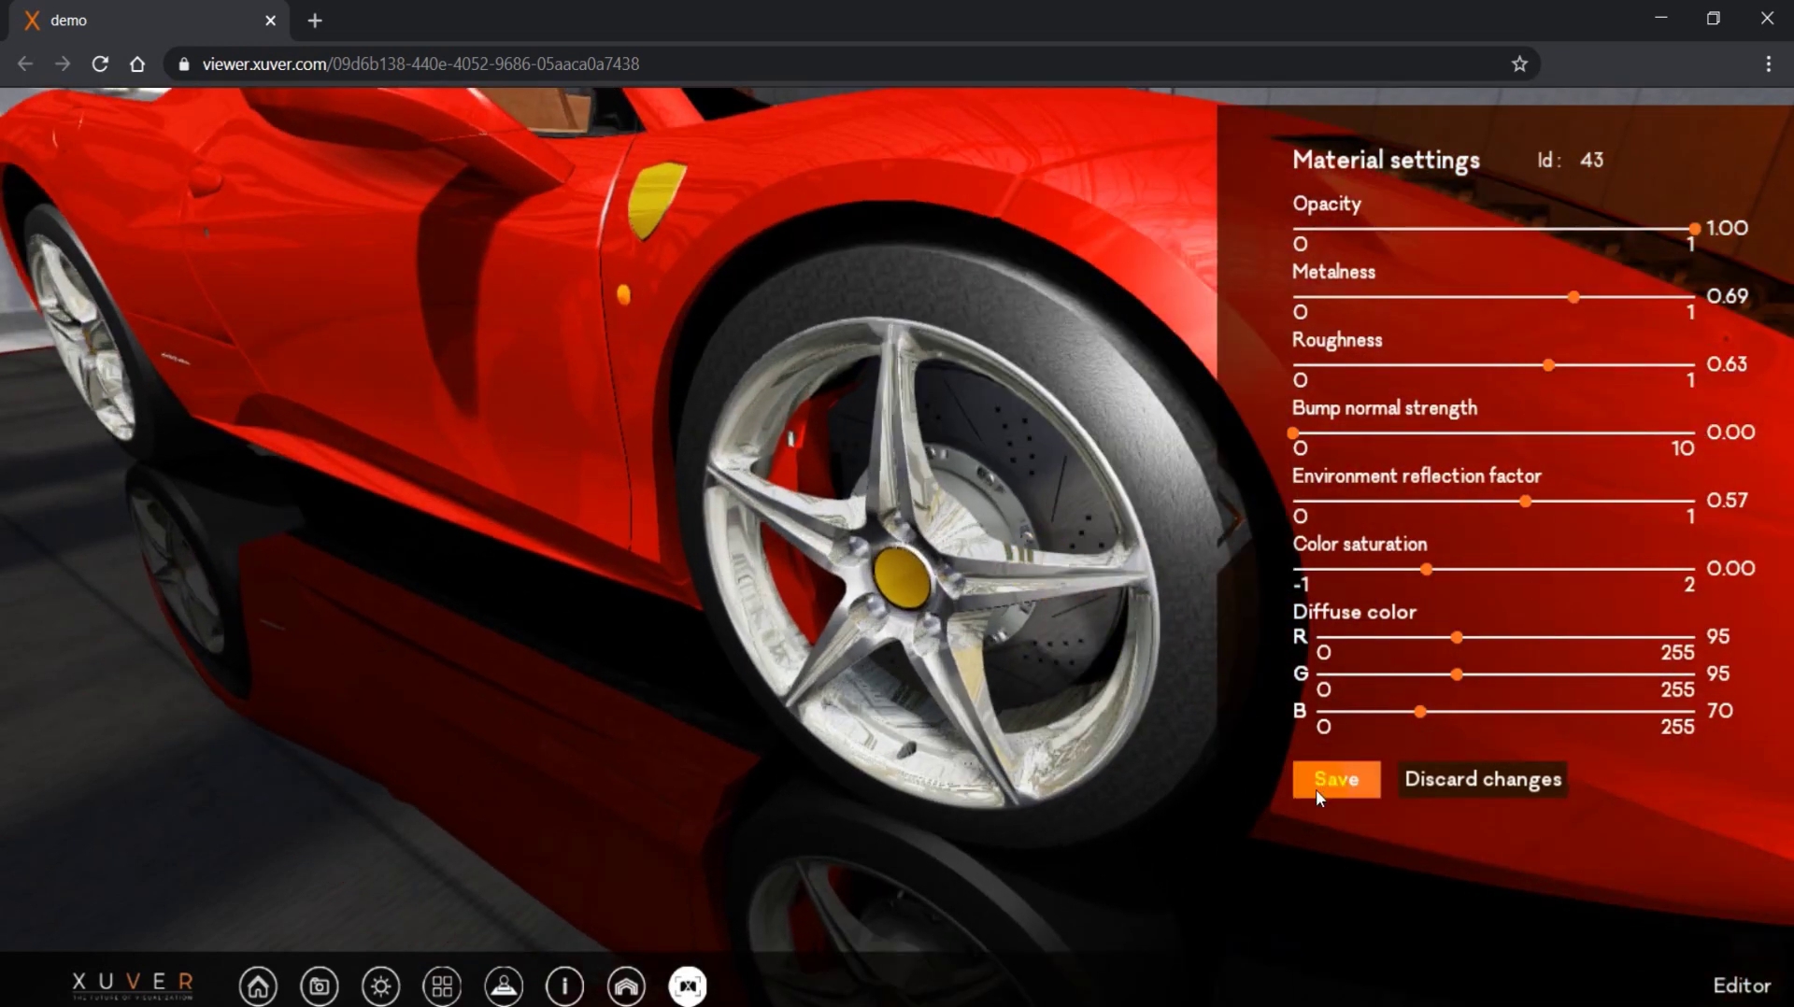
click(1322, 787)
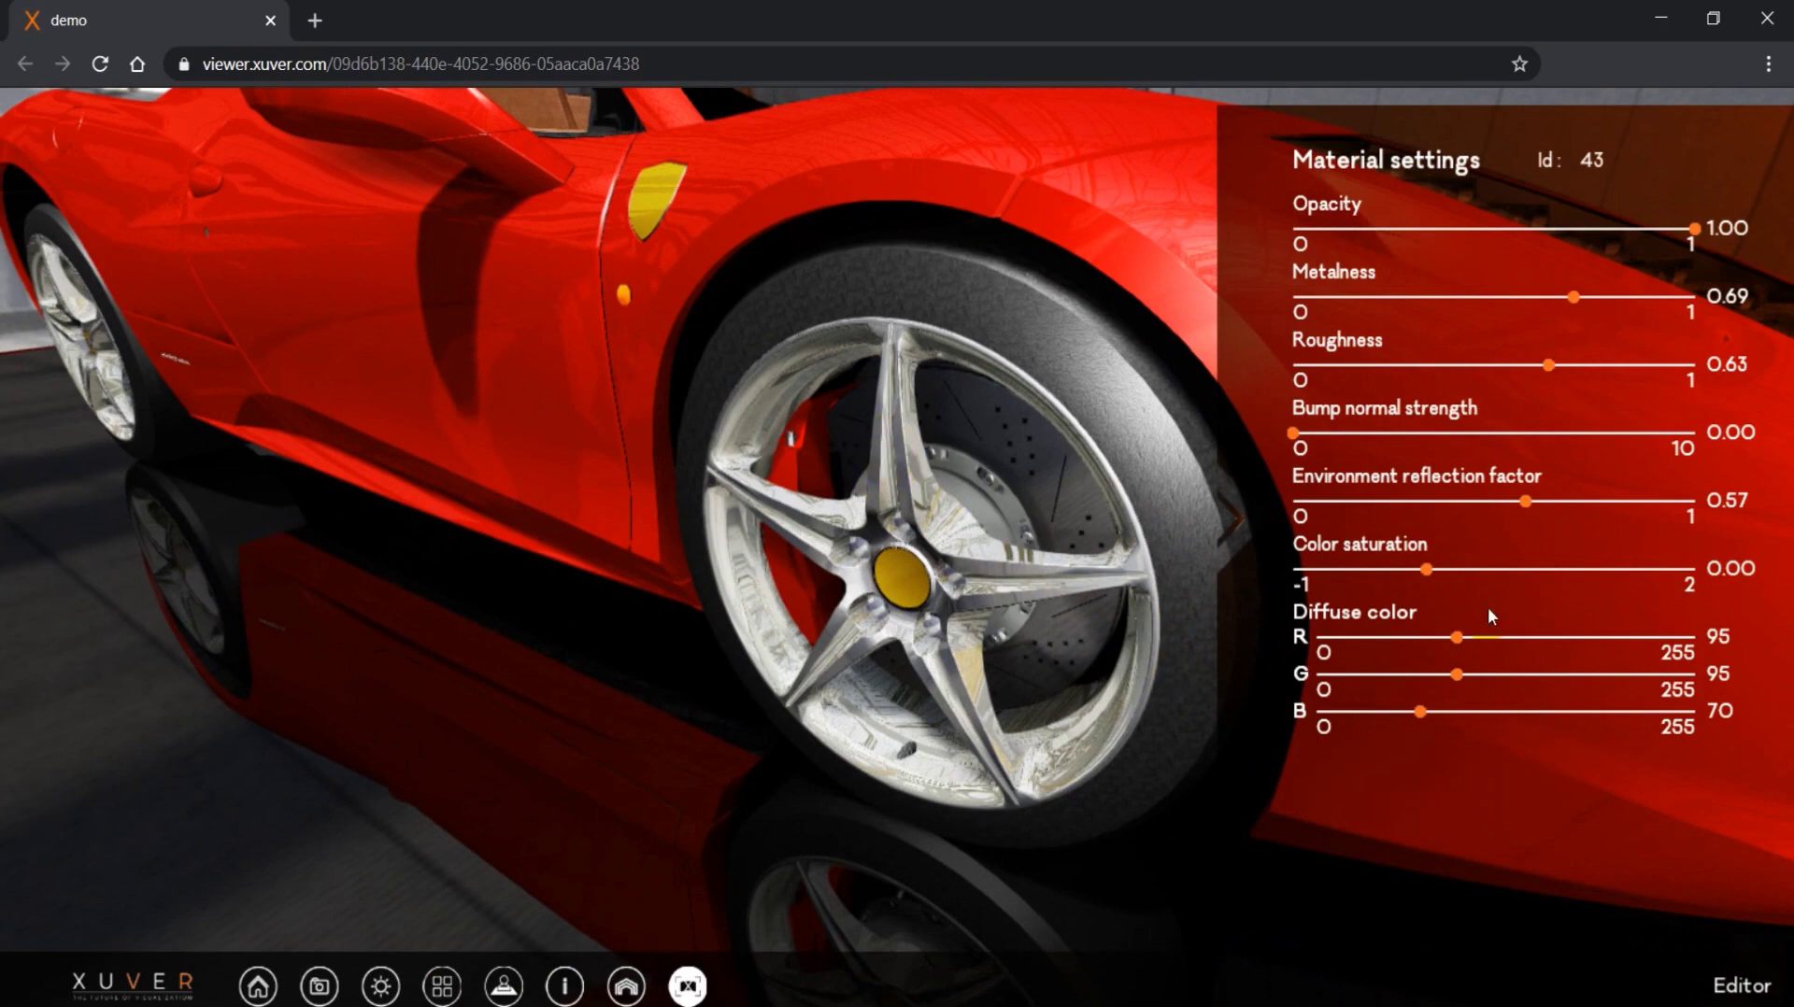
Select the red car body near the side mirror to edit its material.
scroll(831, 449, down, 1)
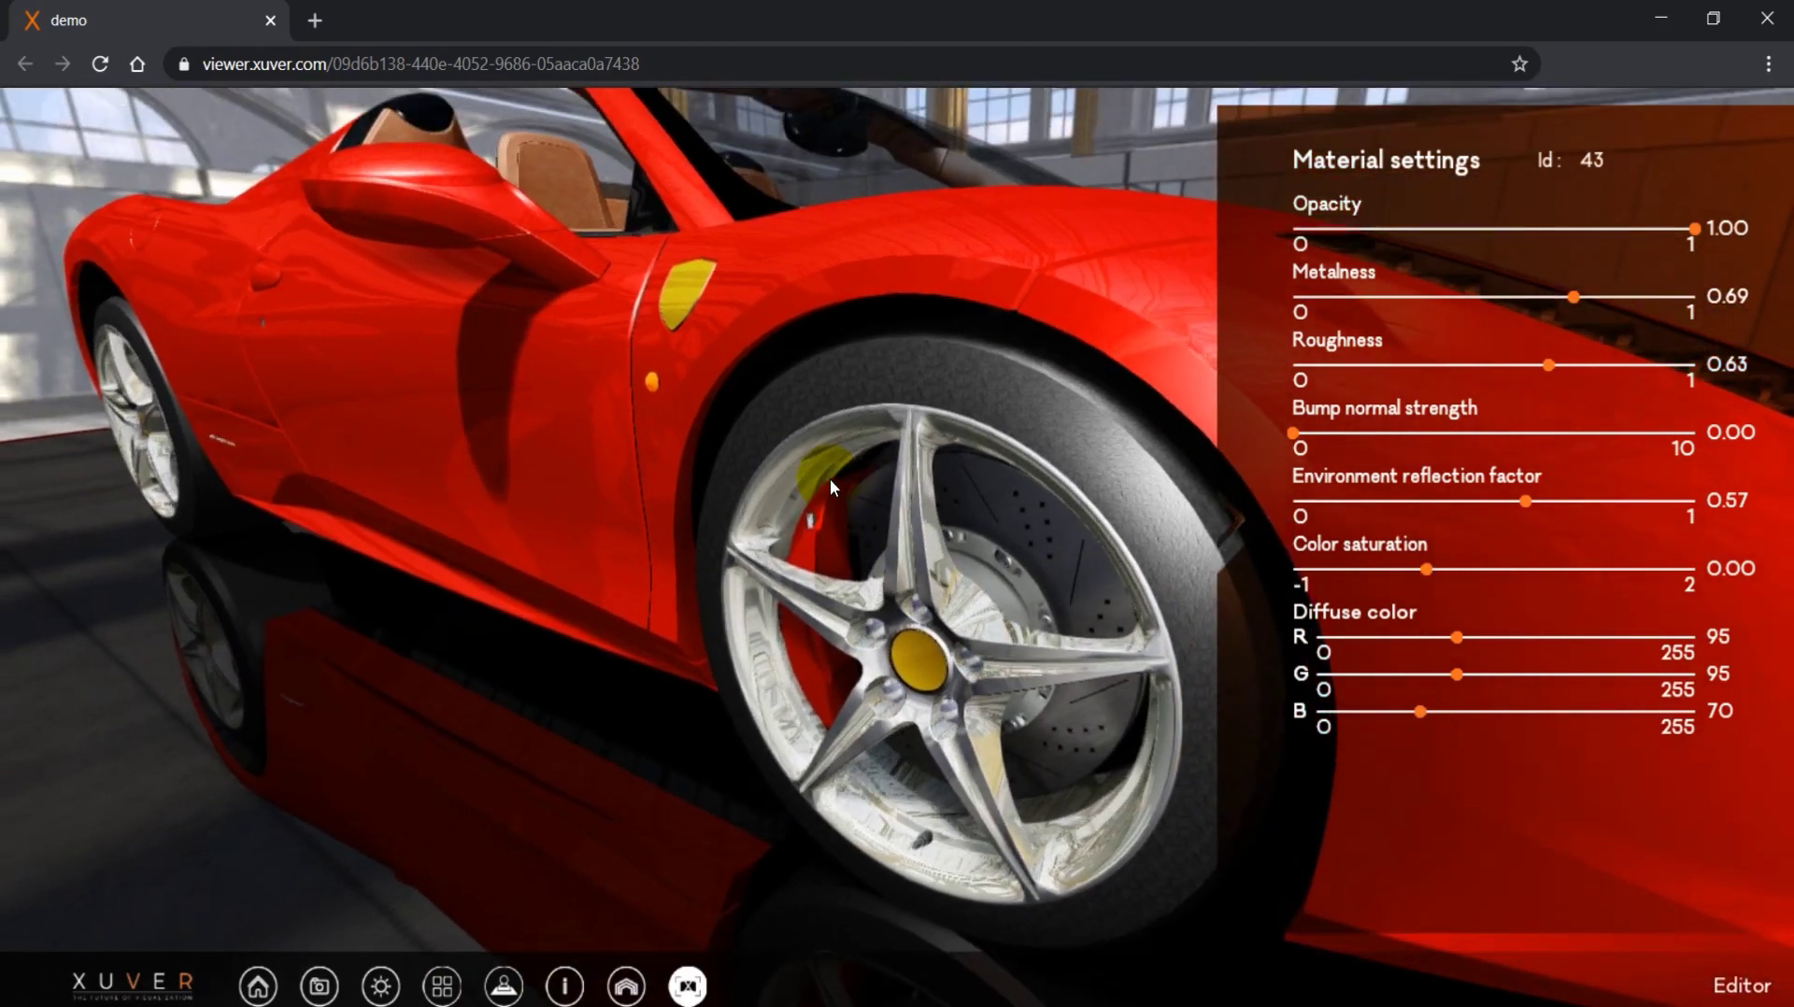
scroll(735, 455, down, 4)
drag(721, 490, 741, 495)
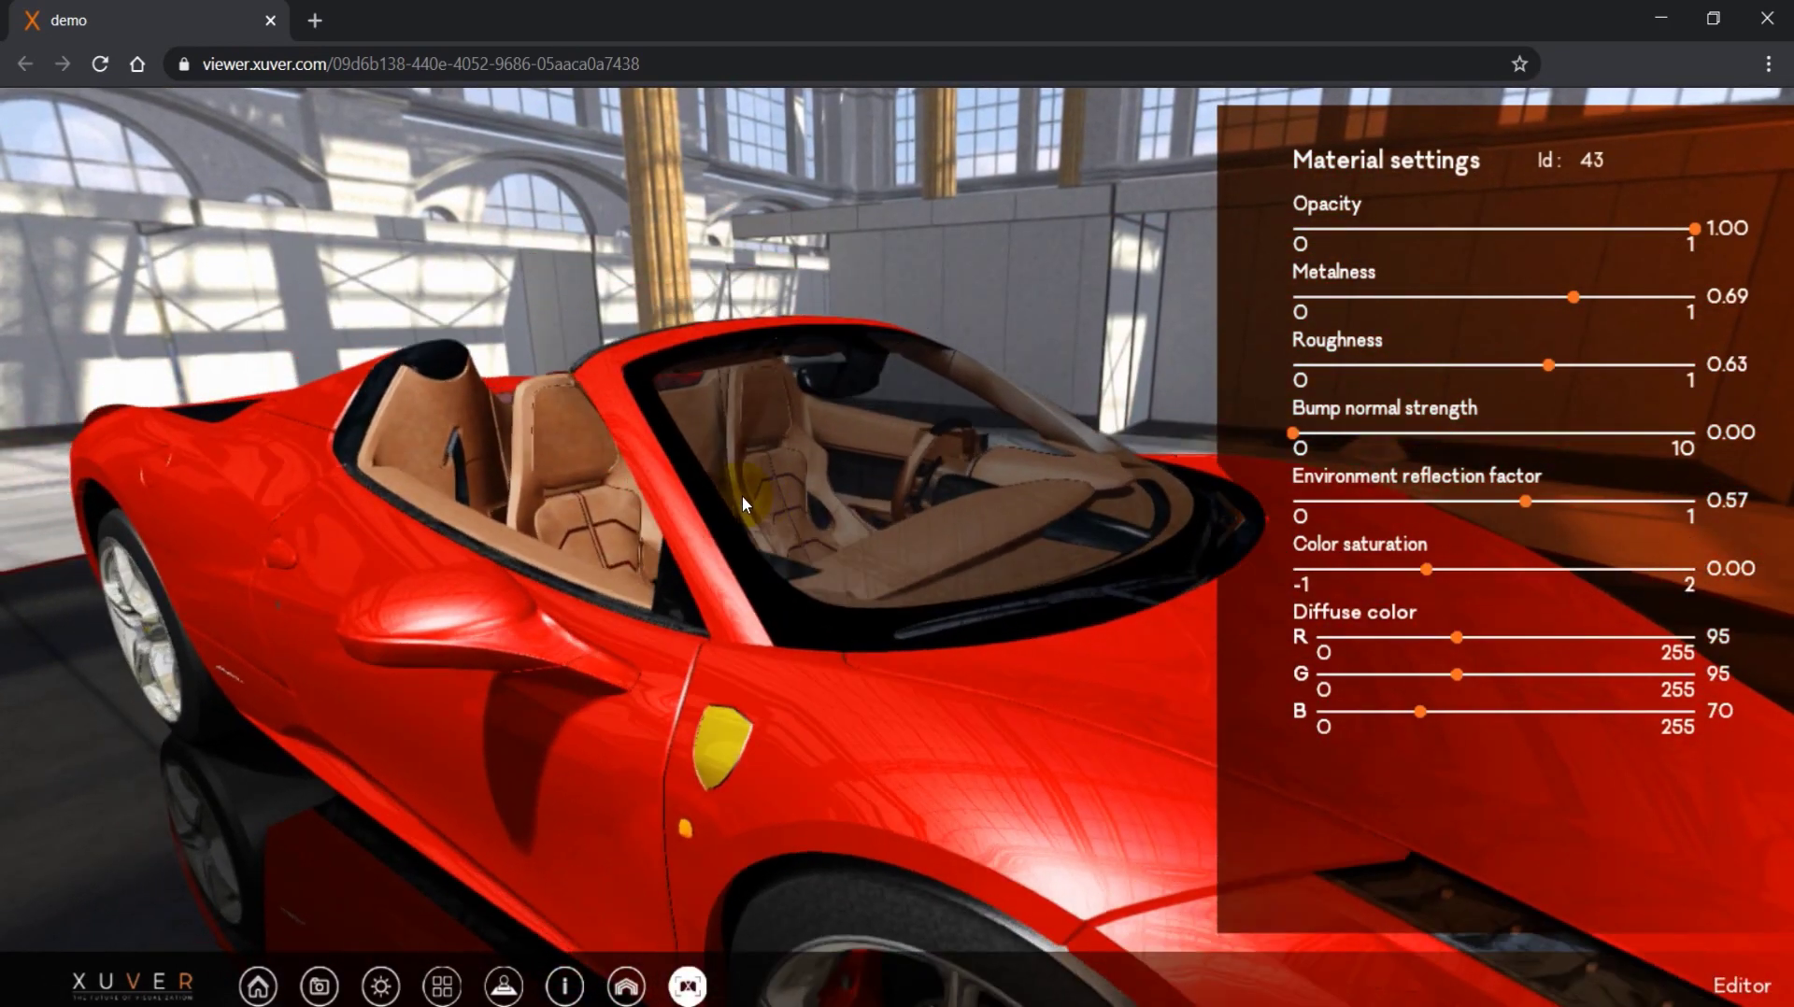
right_drag(886, 651, 844, 500)
scroll(825, 505, up, 3)
click(666, 388)
click(649, 369)
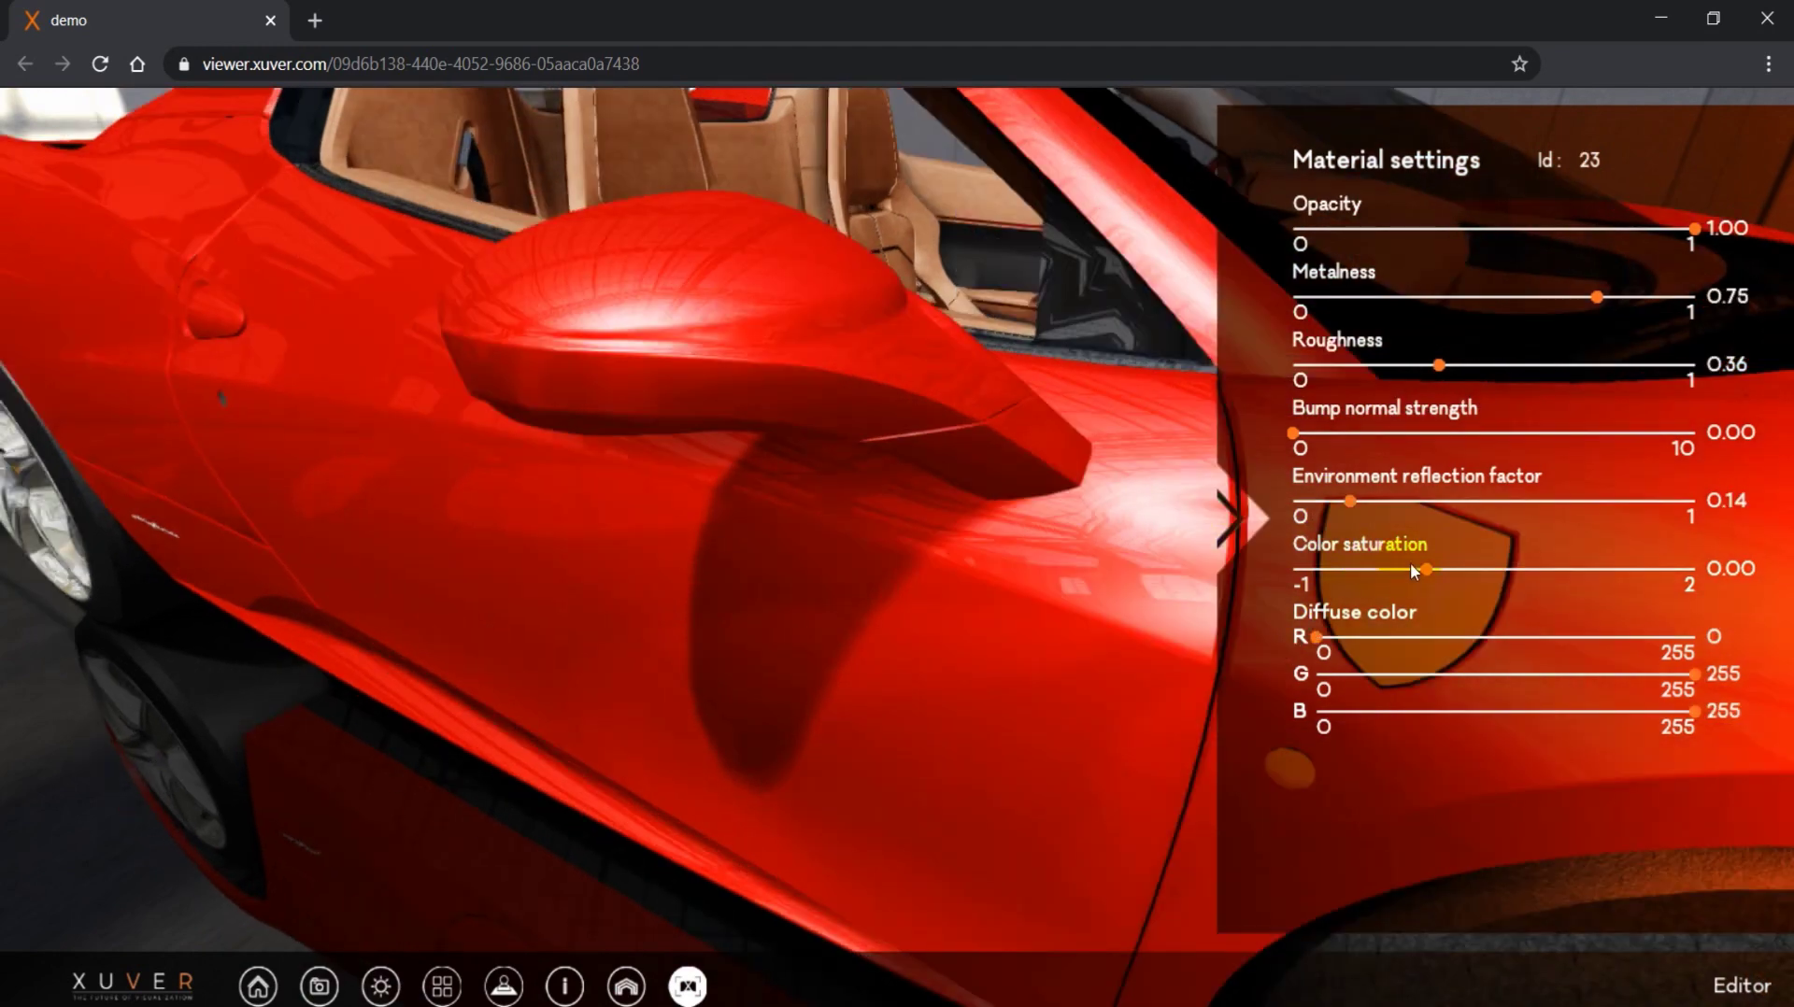
Lower the car body material's color saturation to -1.00 and view the whole car.
drag(1412, 571, 1098, 575)
scroll(1014, 599, down, 5)
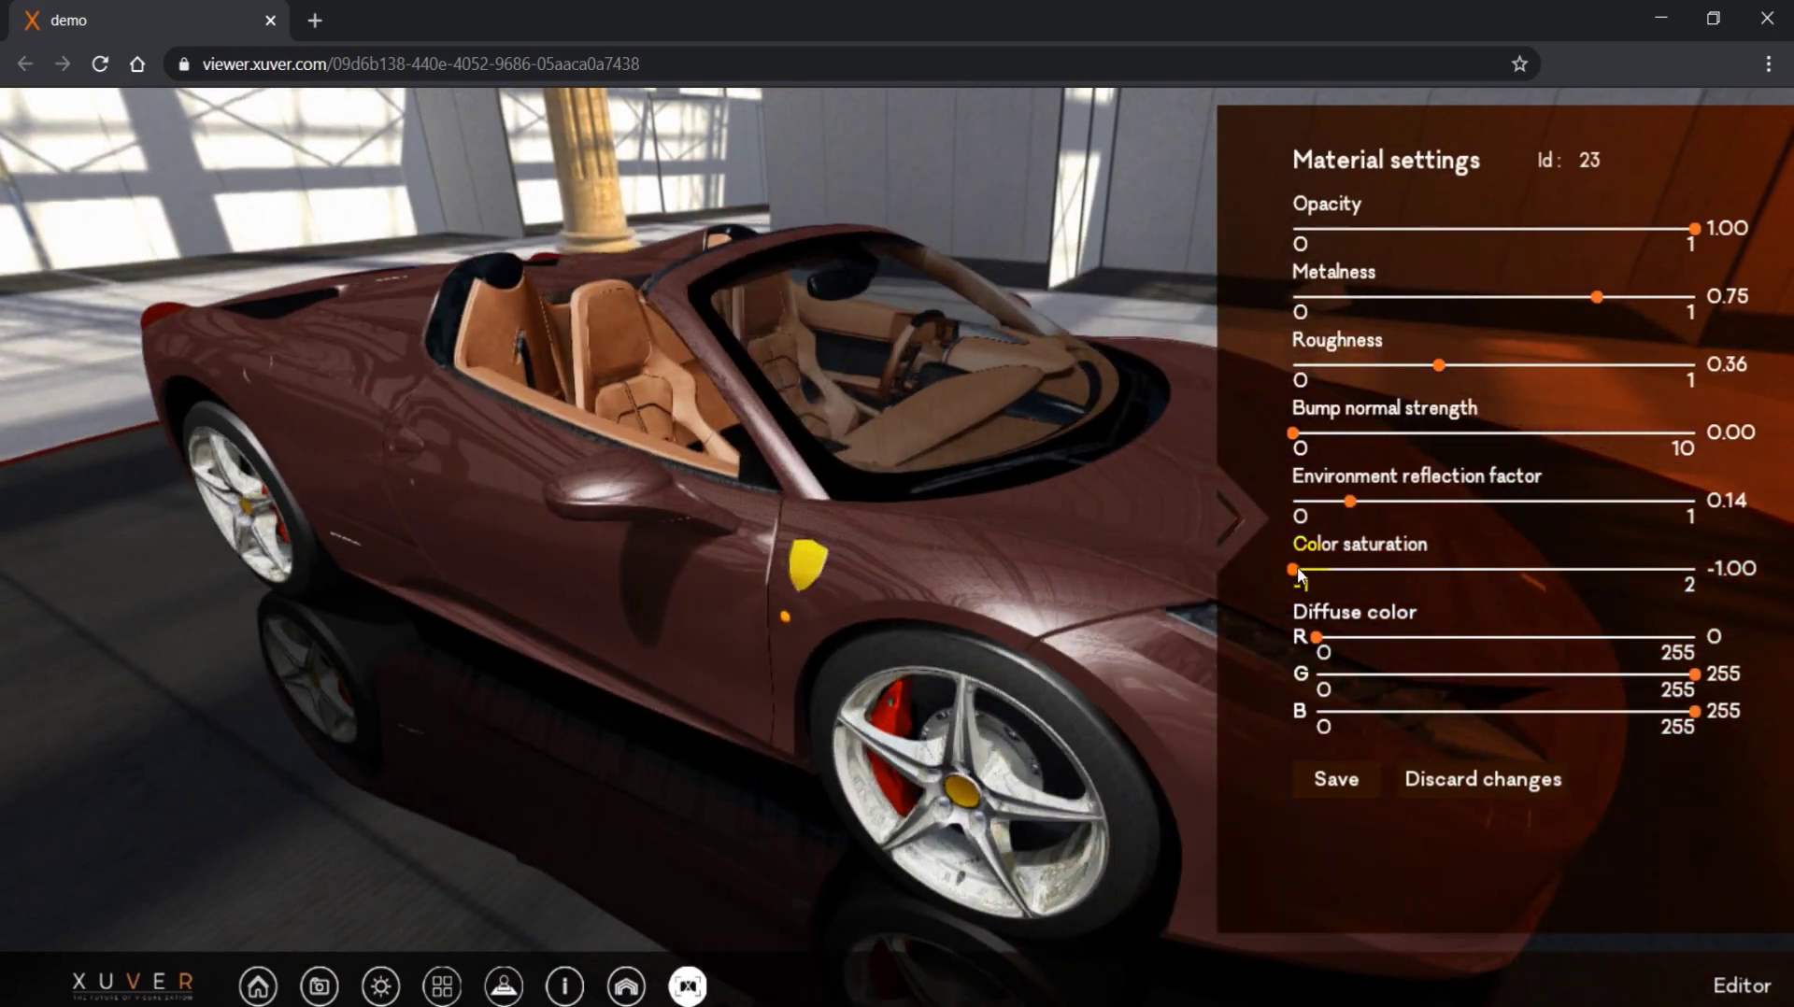
drag(1300, 572, 1266, 622)
drag(1135, 618, 1088, 663)
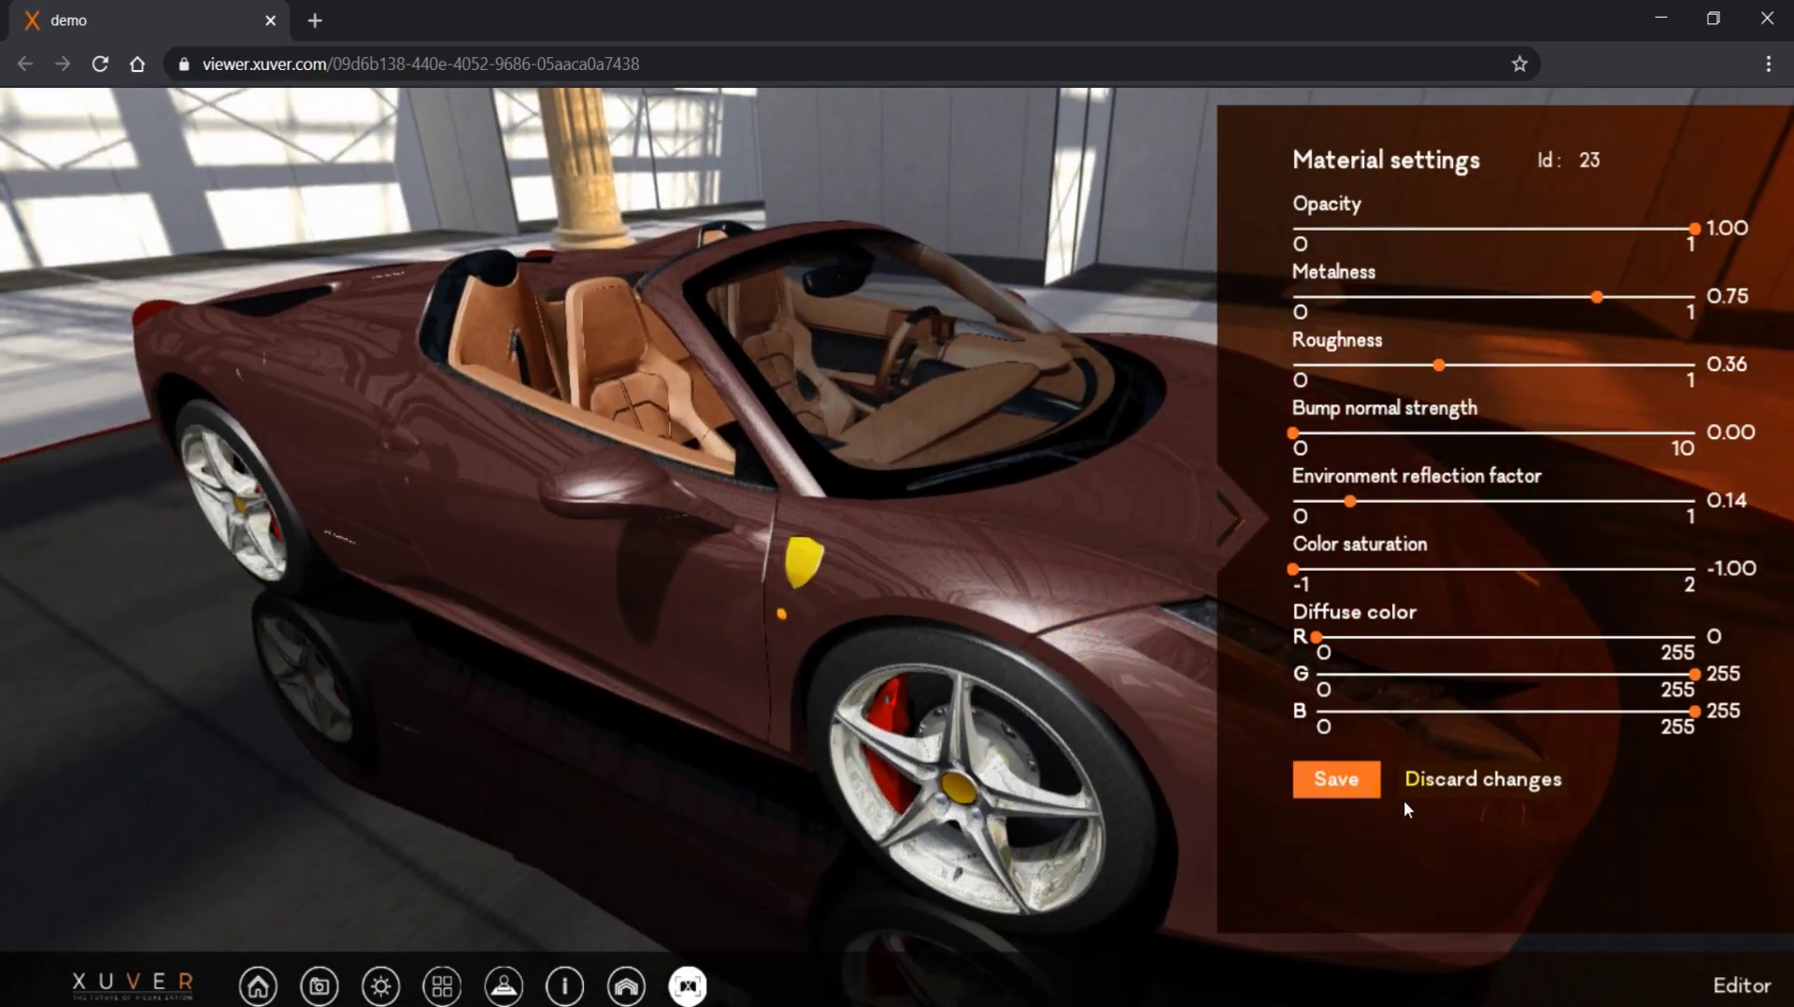
Set the car body's color saturation to -0.25 and its diffuse color to R 64, G 32, B 140, saving and closing the material settings.
drag(1296, 569, 1394, 572)
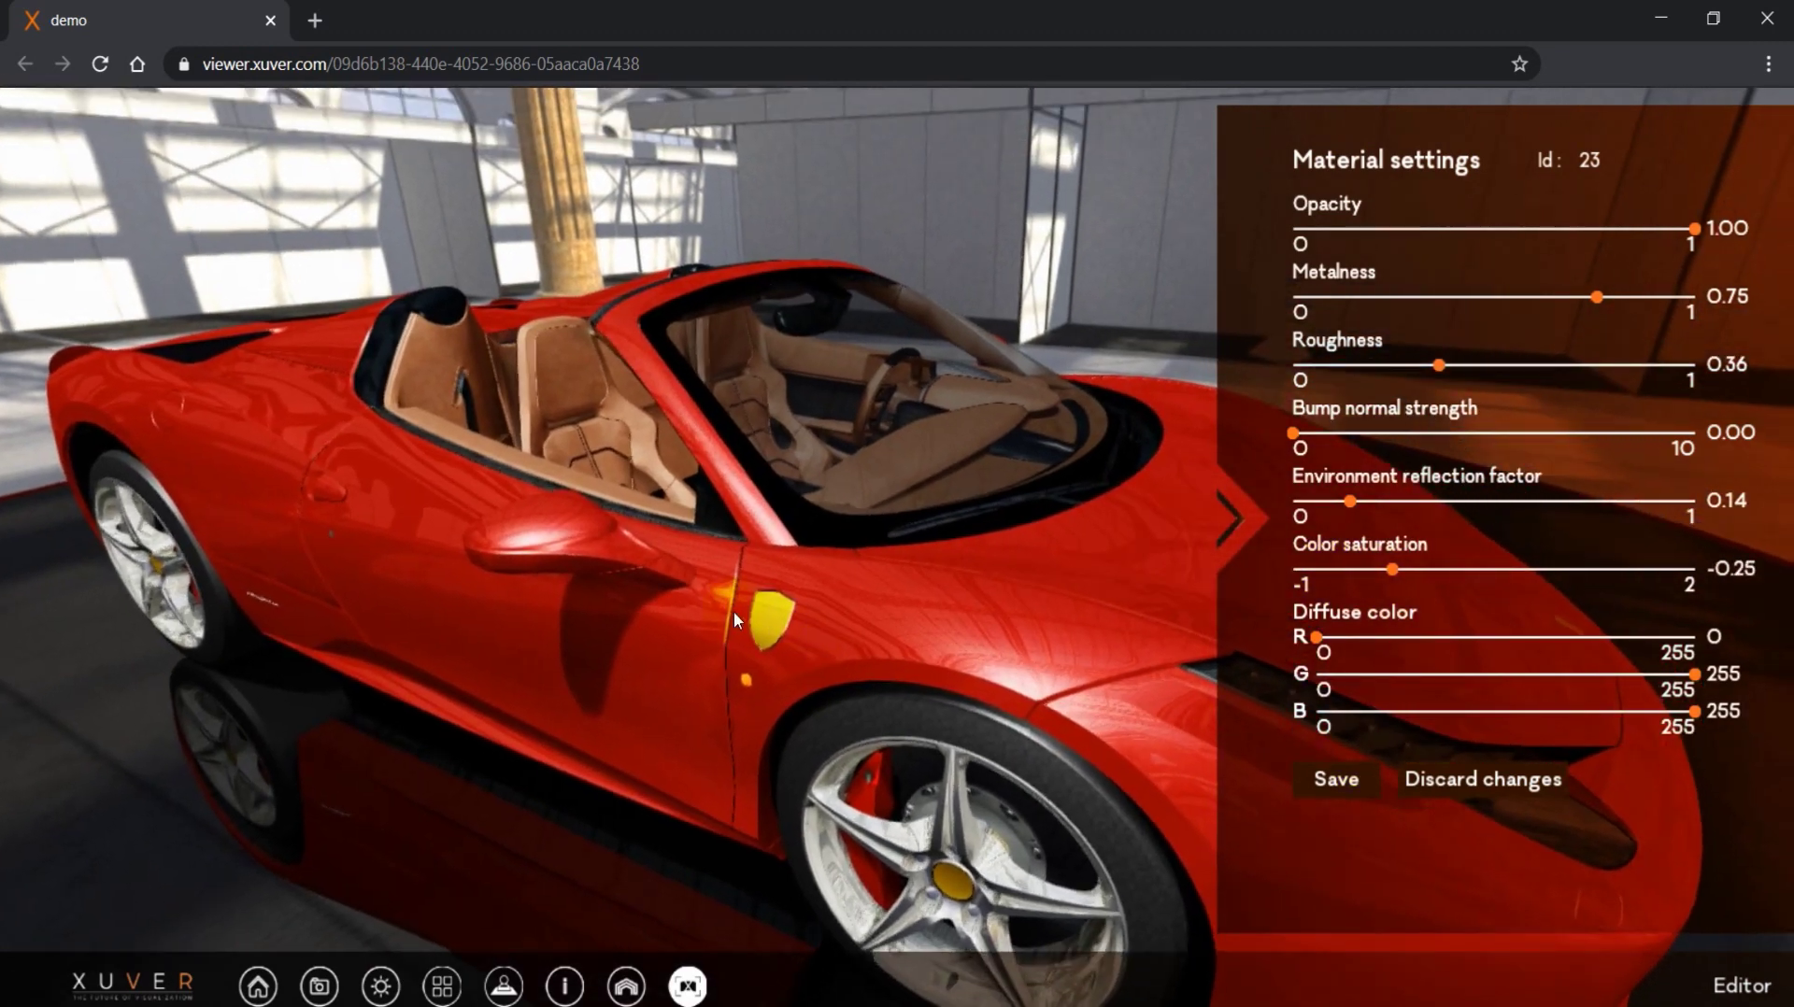
drag(733, 612, 686, 479)
drag(1316, 637, 1410, 683)
drag(1367, 683, 1368, 678)
drag(1472, 712, 1526, 713)
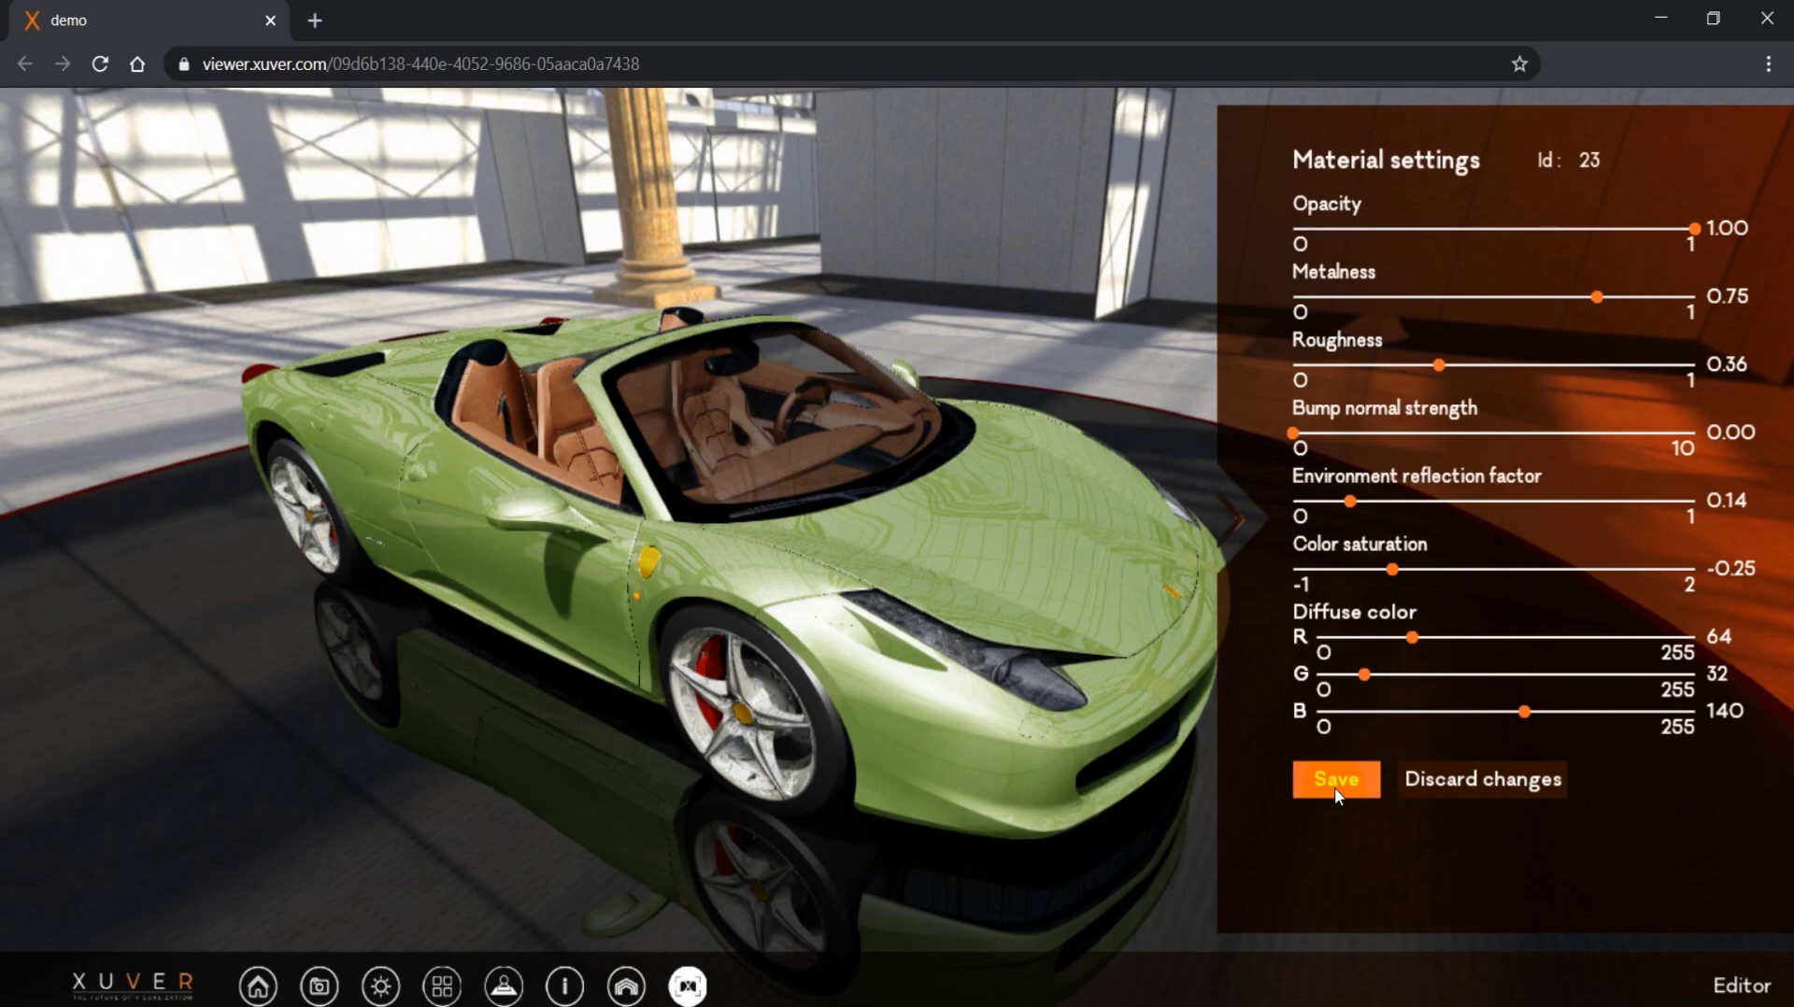
click(1335, 786)
click(1237, 524)
drag(979, 492, 843, 374)
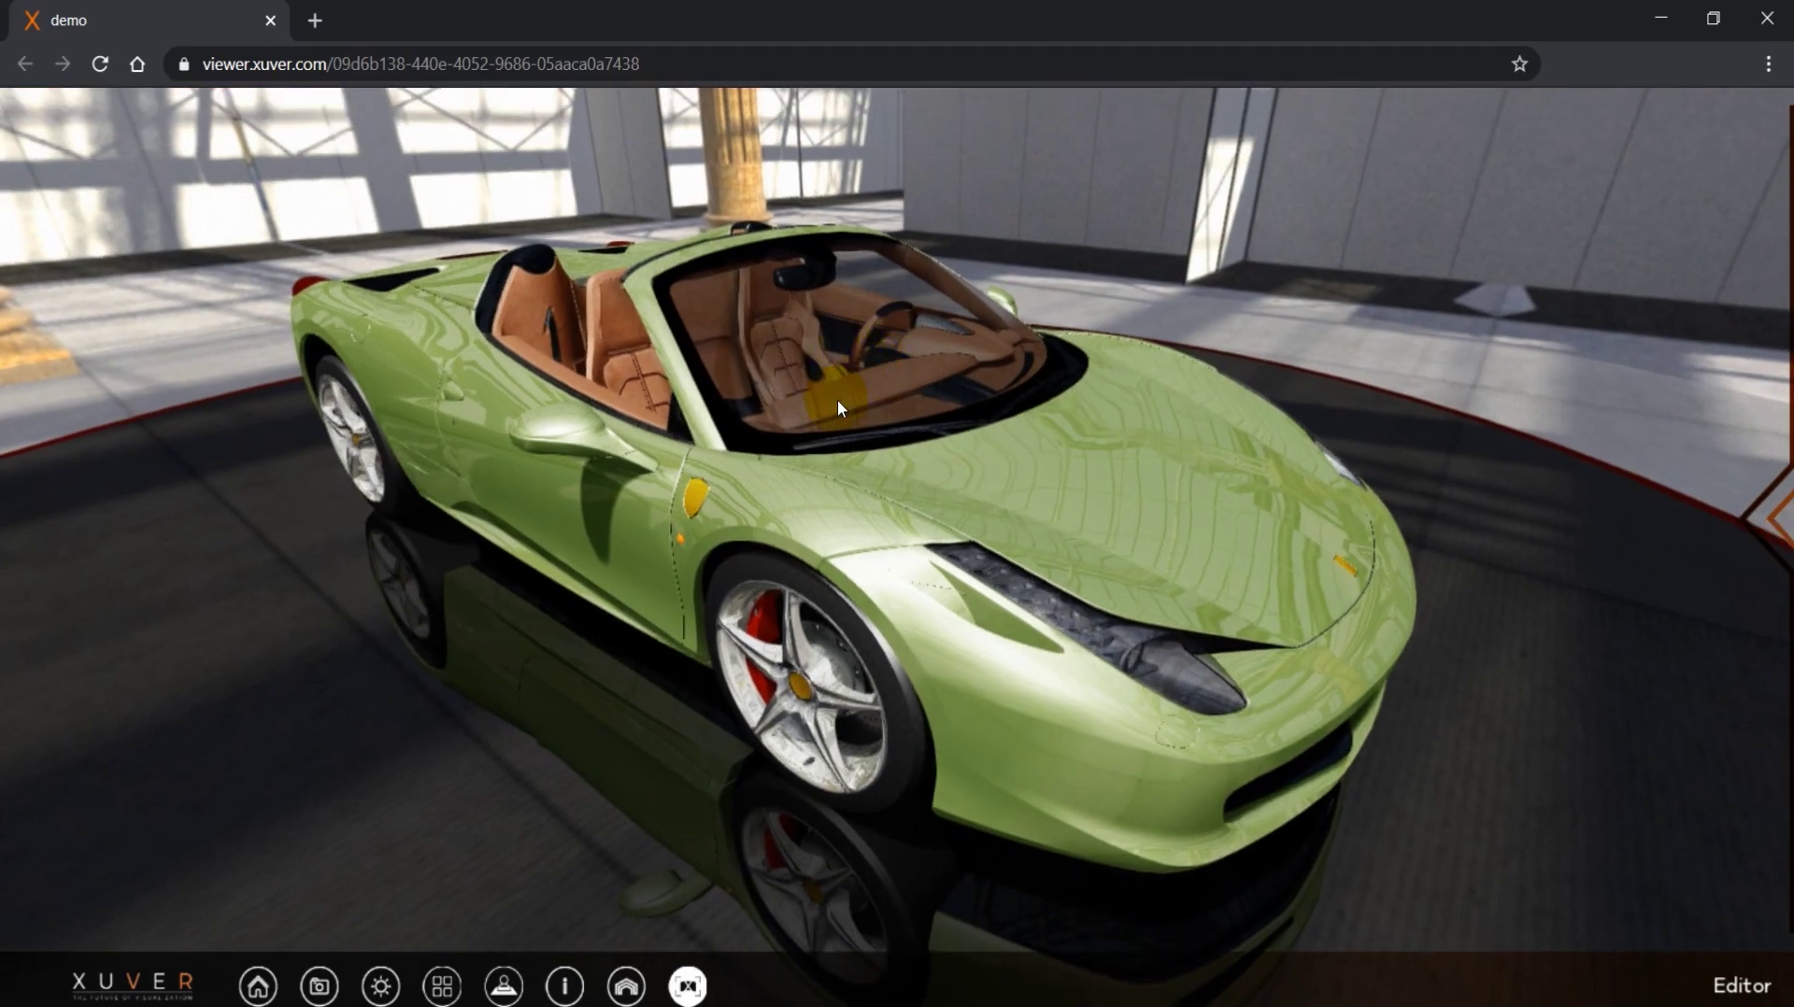